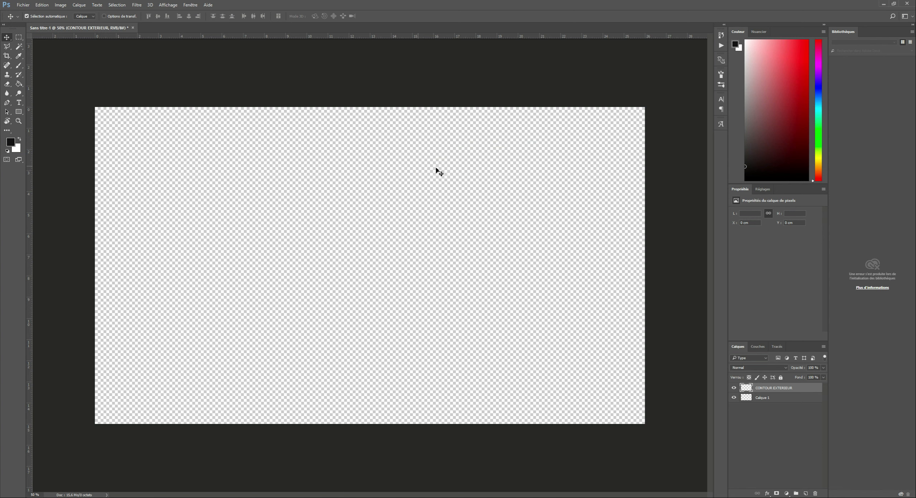
Step: Rename the layer Calque 1 as FOND and make CONTOUR EXTERIEUR the active layer again
click(765, 398)
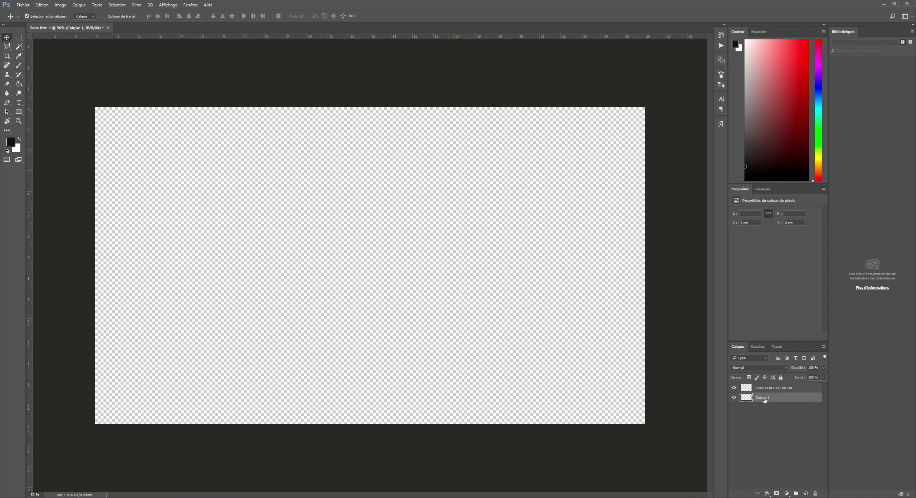
double_click(763, 398)
text(FOND)
key(Return)
click(788, 389)
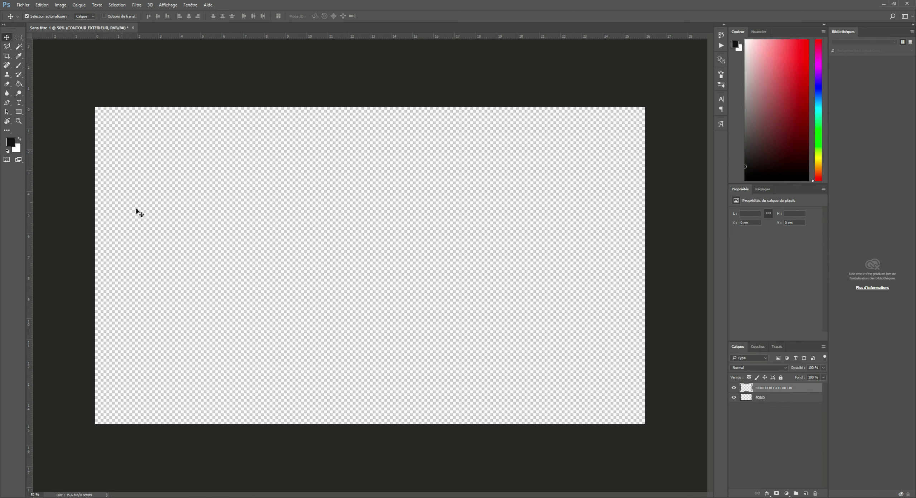
Step: Set up the Rectangle tool with no fill and a red stroke 5 px wide
click(20, 112)
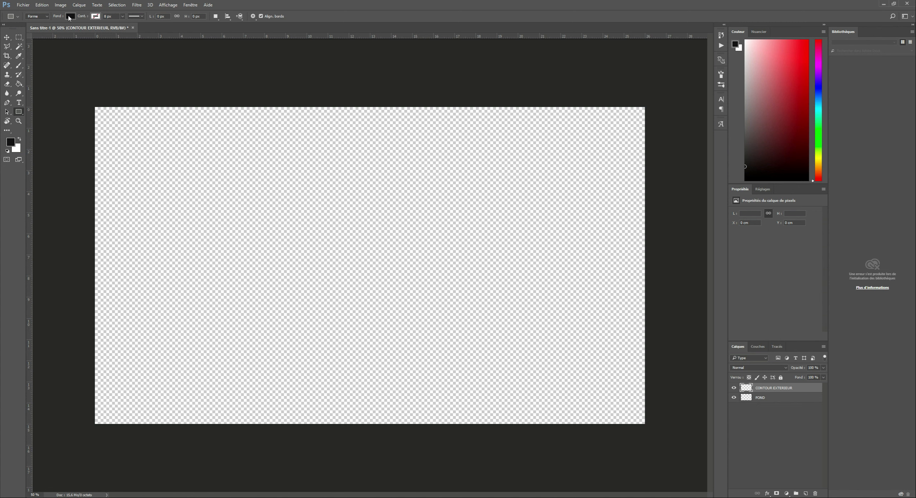
click(68, 16)
click(35, 31)
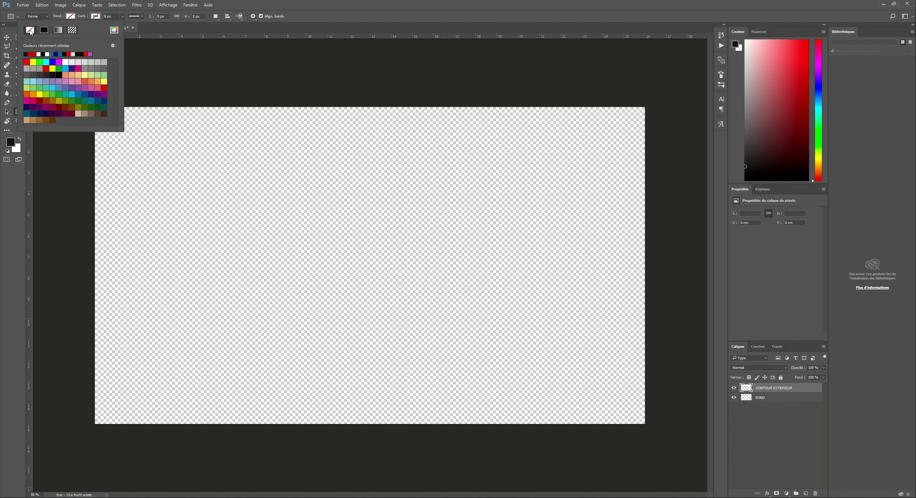
click(97, 17)
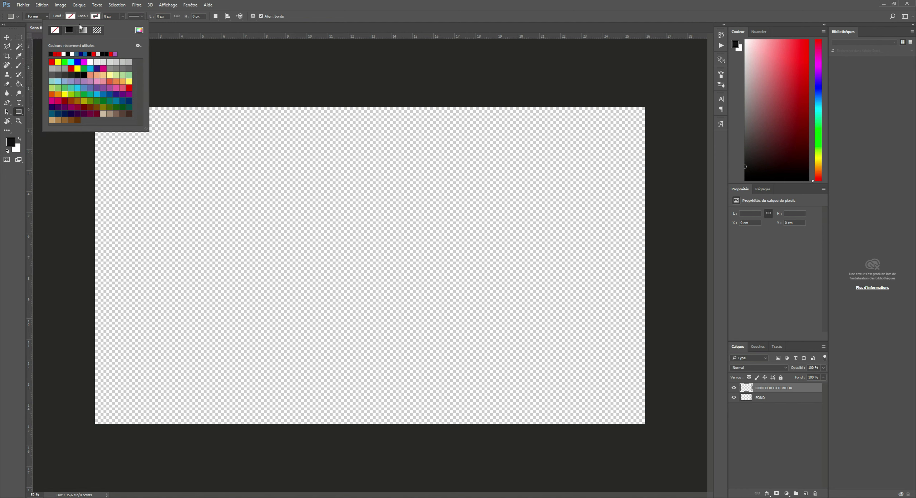
click(53, 62)
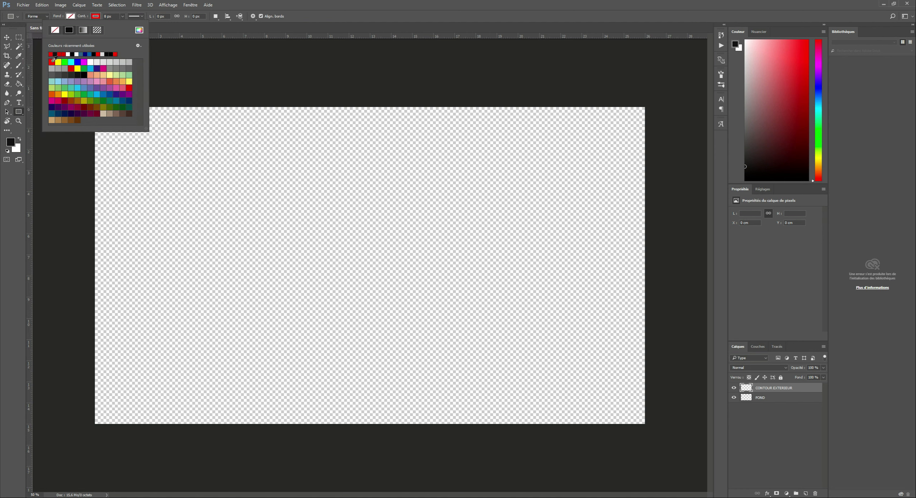
click(107, 17)
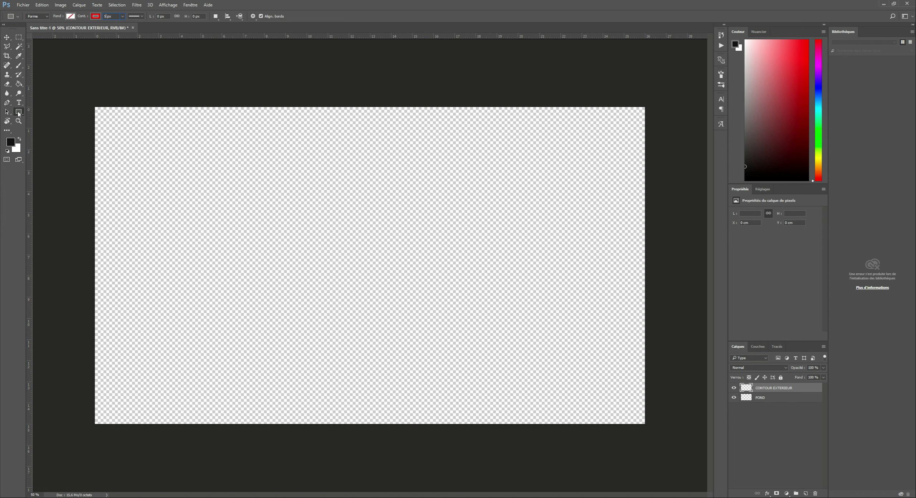
drag(19, 112, 38, 117)
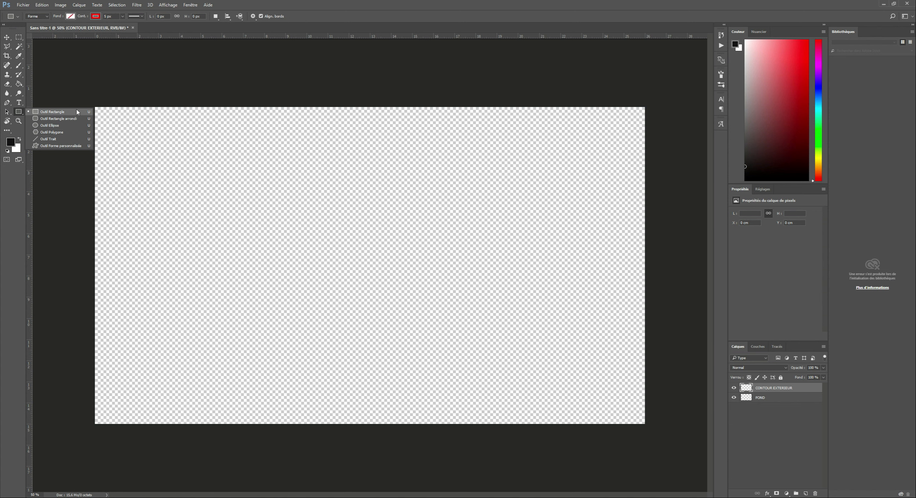
Step: Draw a fixed-size rectangle of 24,6 × 9,6 cm on the CONTOUR EXTERIEUR layer
click(253, 17)
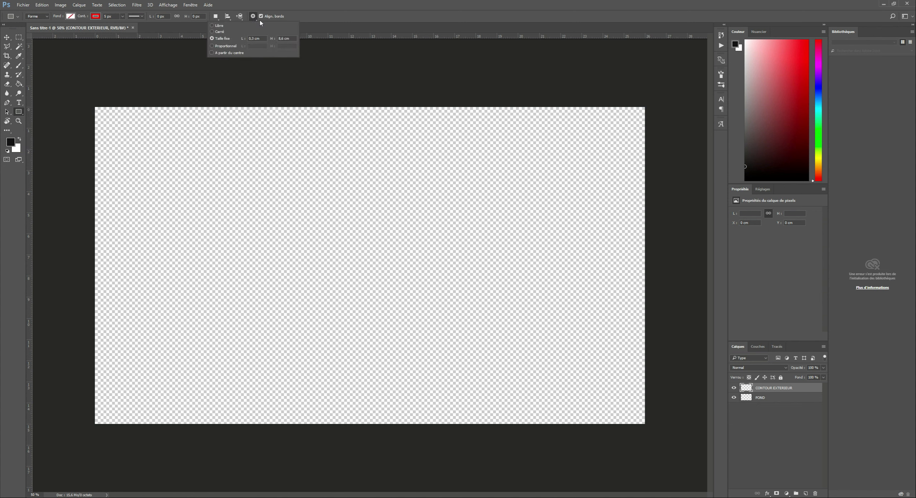
drag(261, 39, 238, 39)
text(3)
key(Tab)
text(9,6)
click(19, 114)
drag(160, 186, 109, 154)
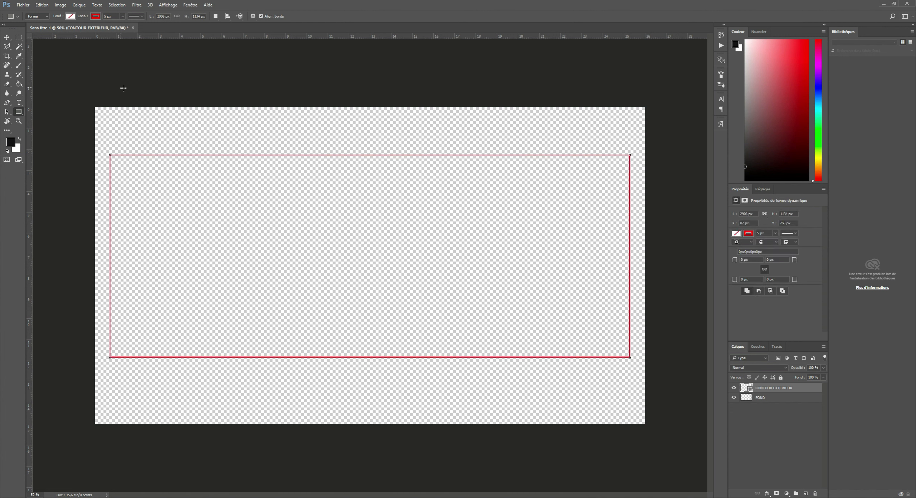
Step: Centre the outer rectangle horizontally and vertically on the whole canvas, and clear the selection
click(7, 37)
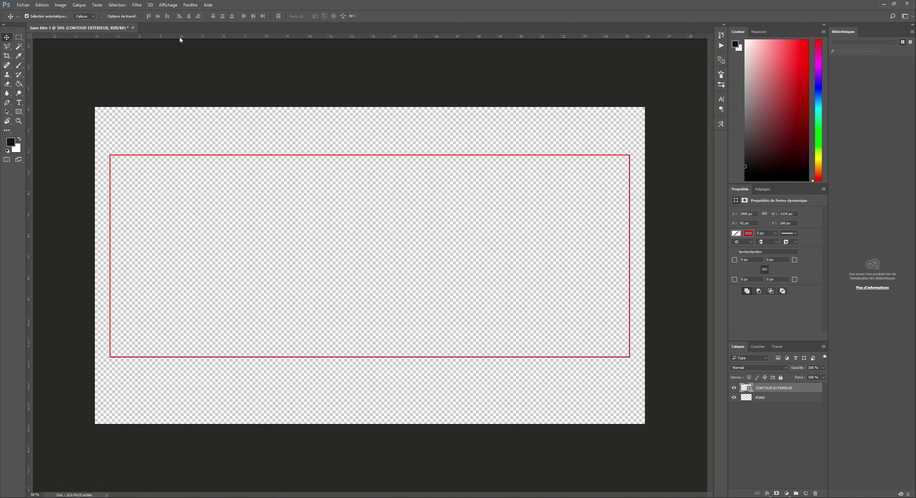
key(ctrl+a)
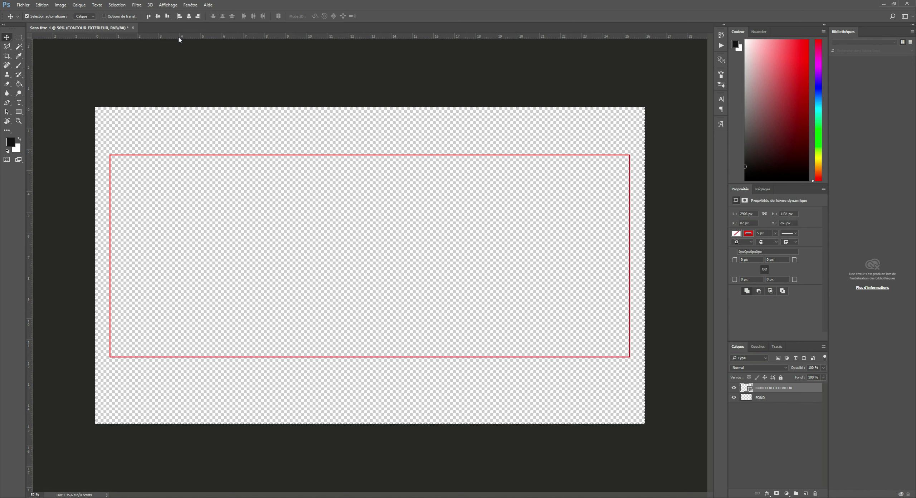
click(26, 16)
click(189, 16)
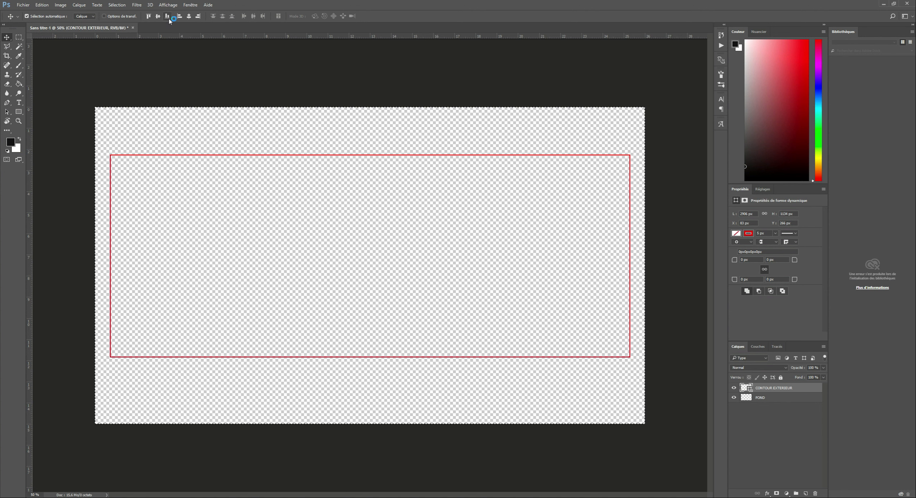
click(158, 16)
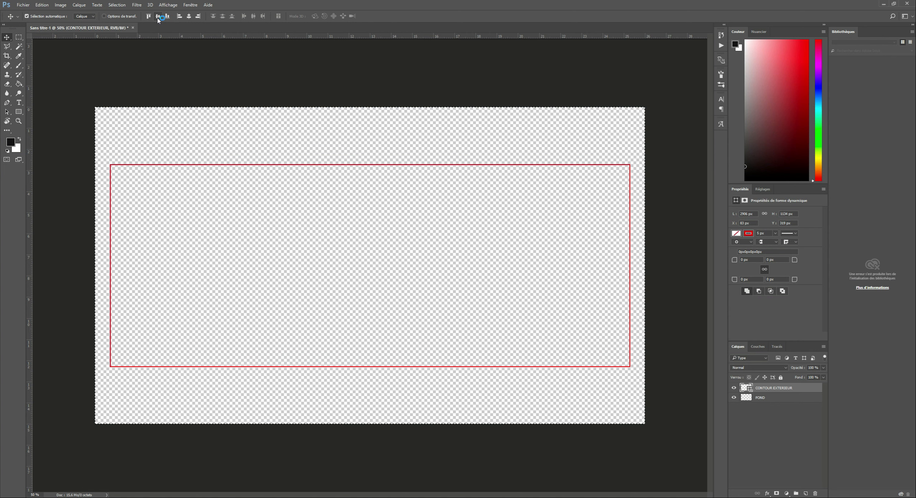
key(ctrl+d)
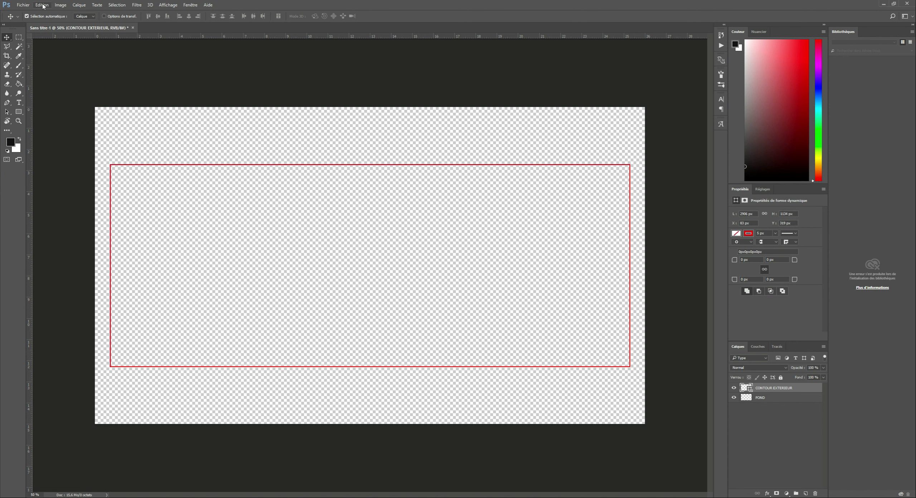
Step: Create a new layer named CONTOUR INTERIEUR above the outer contour layer
click(73, 4)
mouse_move(143, 13)
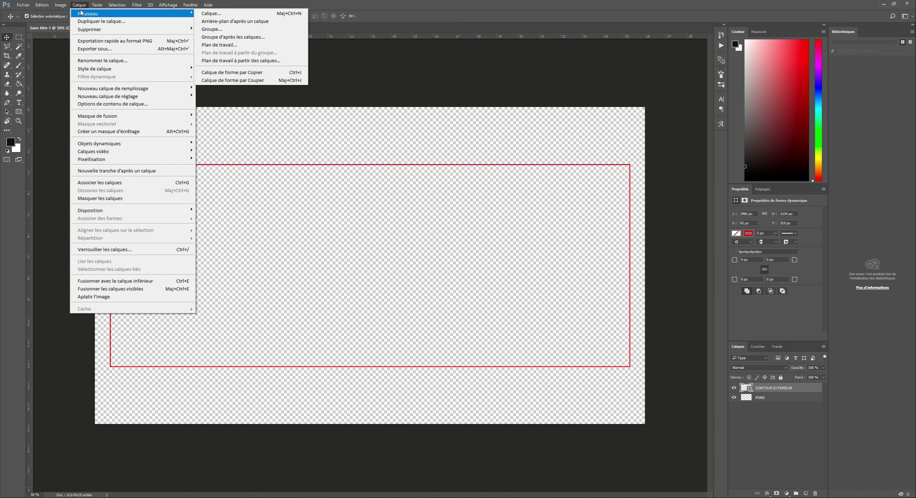
click(206, 13)
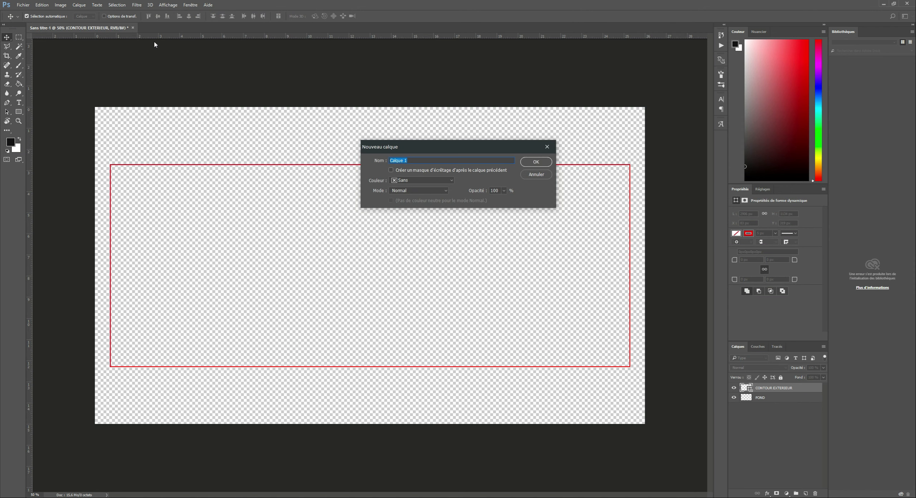
text(contour)
key(BackSpace)
key(BackSpace)
key(BackSpace)
key(BackSpace)
key(BackSpace)
key(BackSpace)
key(BackSpace)
text(CONTOUR INTERIEUR)
key(Return)
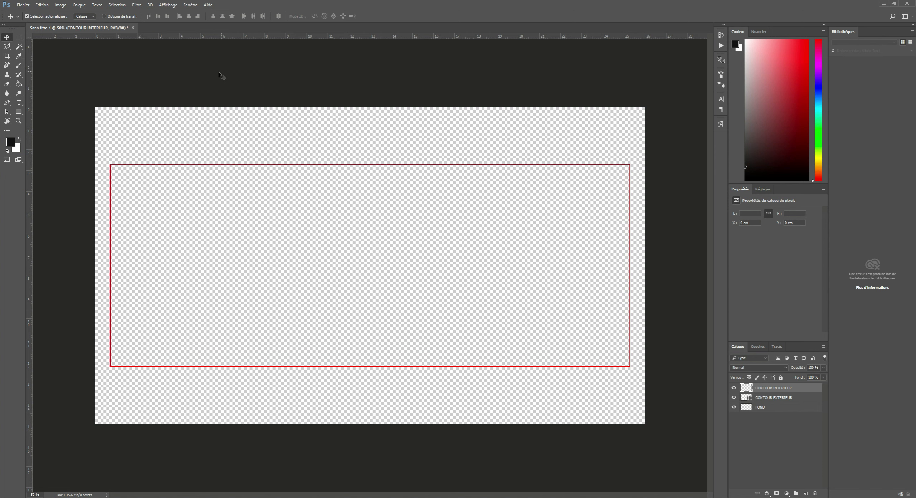
Step: Draw a fixed-size rectangle of 19,1 × 8,6 cm inside the outer contour on the CONTOUR INTERIEUR layer
click(19, 111)
click(255, 18)
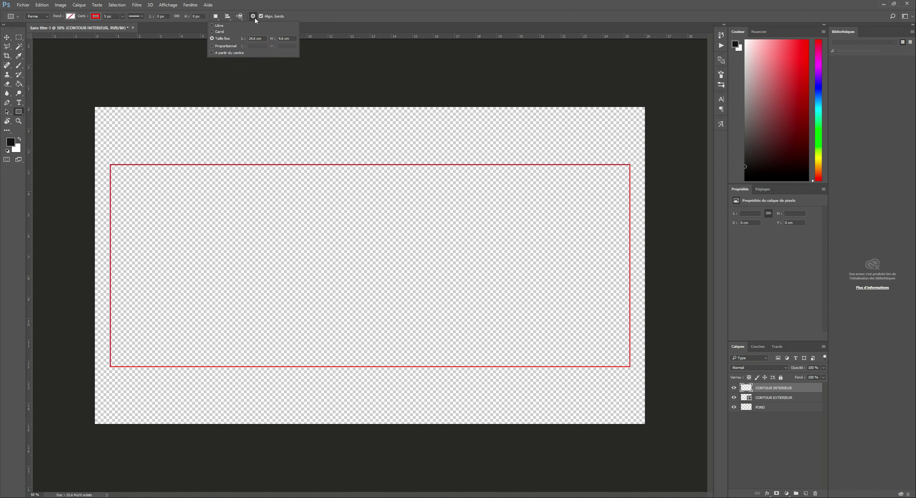
click(264, 37)
text(19)
click(293, 39)
text(8,60cm)
key(Return)
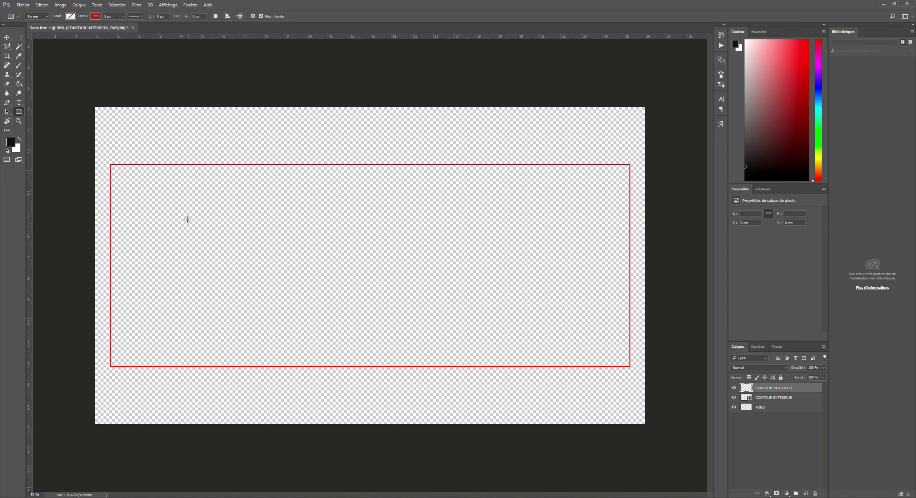
drag(168, 196, 160, 173)
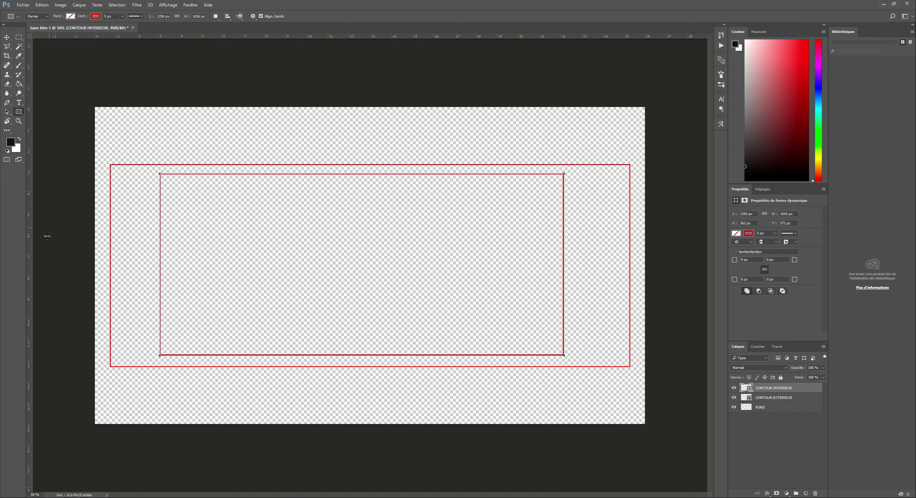
Step: Centre the inner rectangle vertically and horizontally on the whole canvas, and clear the selection
click(6, 37)
key(ctrl+a)
click(159, 17)
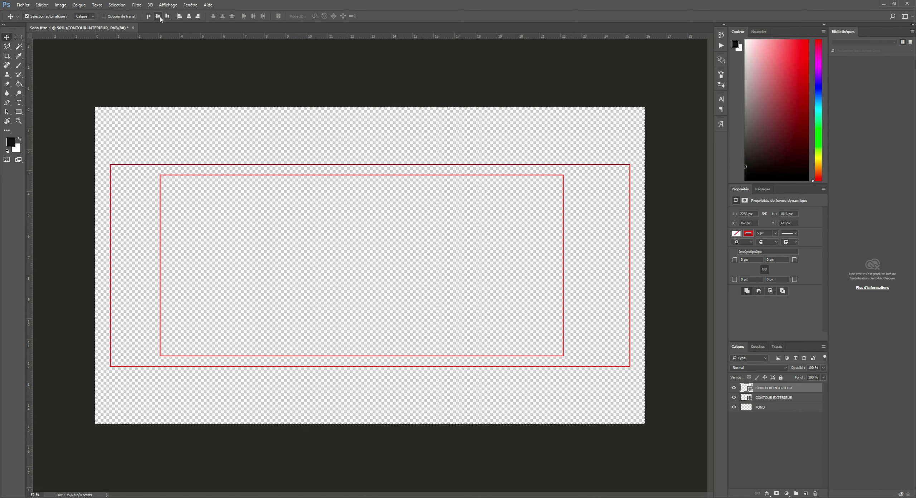
click(188, 16)
key(ctrl)
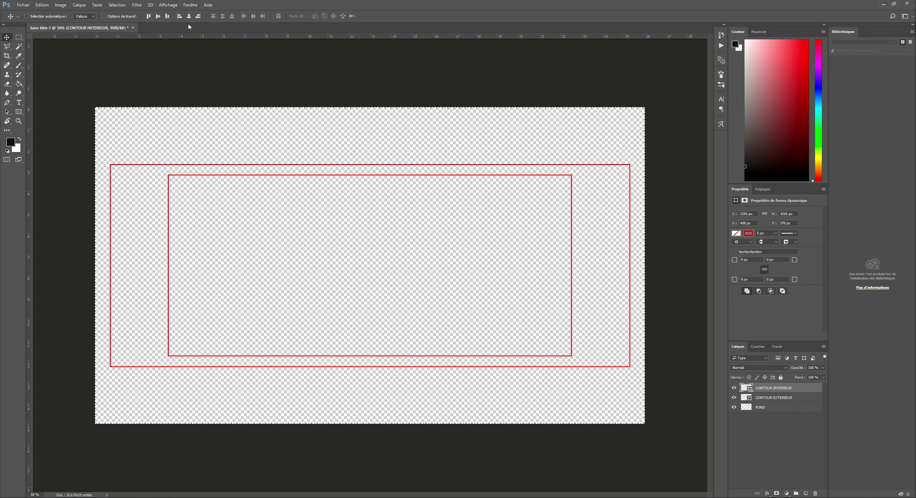
key(ctrl+d)
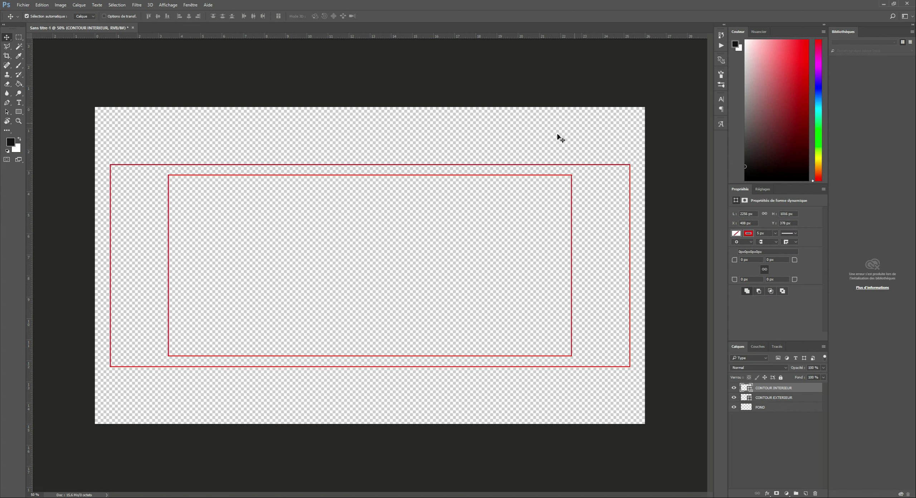
Step: Create a new layer named CENTRE above the CONTOUR INTERIEUR layer
click(79, 5)
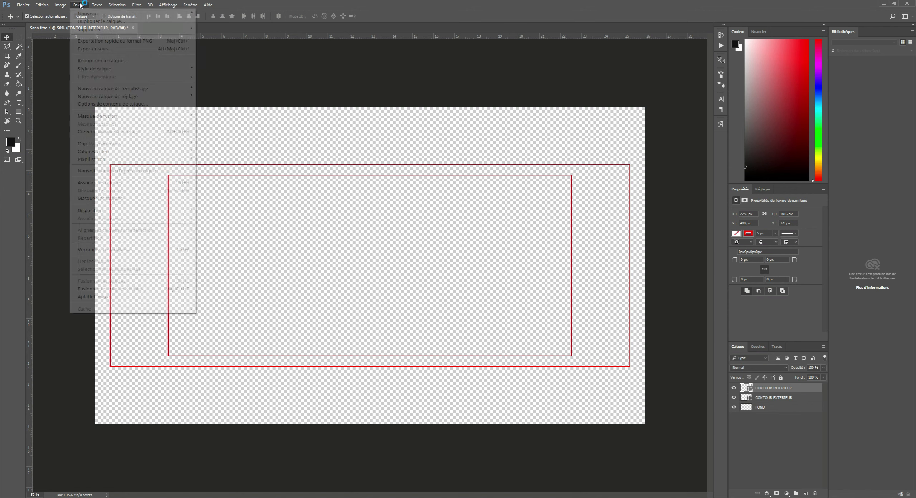
mouse_move(86, 13)
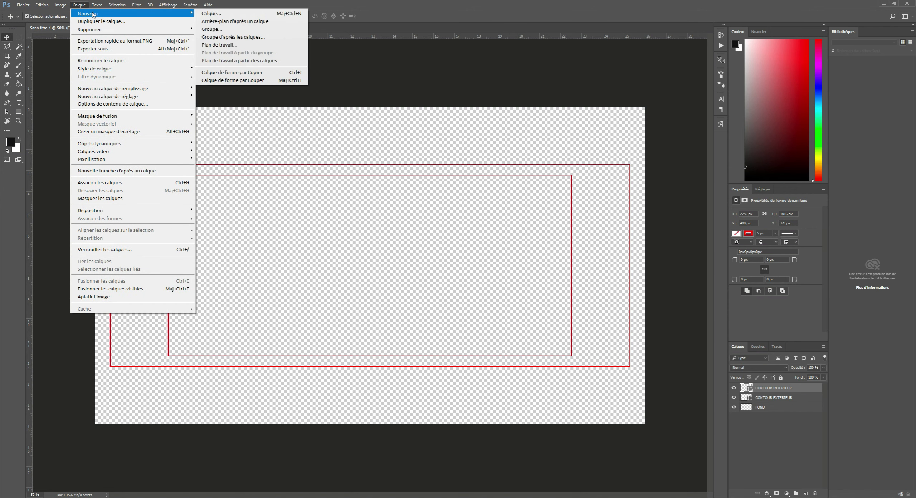
click(235, 15)
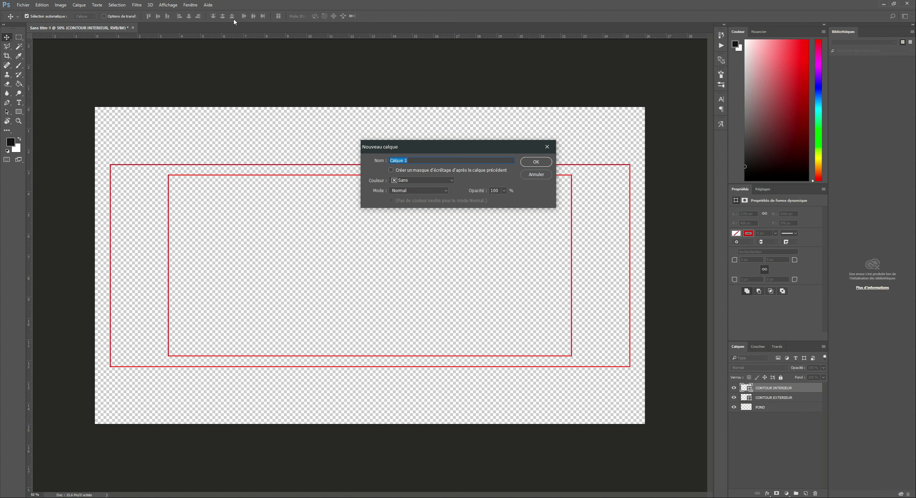
text(CENTRE)
click(542, 164)
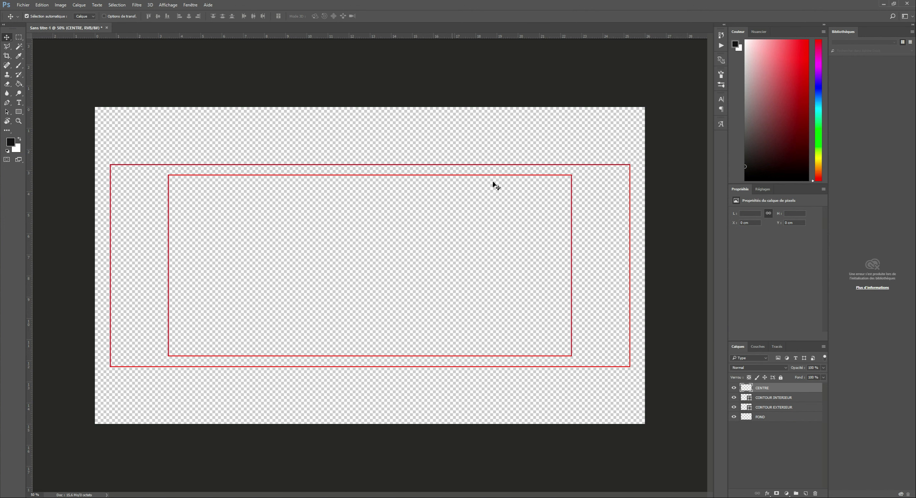
Step: Switch the Rectangle tool to a black fill with no stroke
click(20, 113)
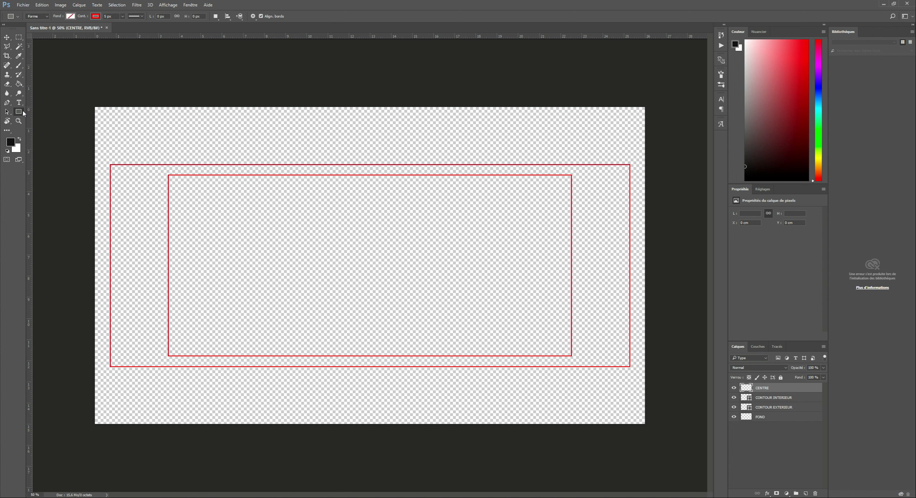
click(96, 17)
click(67, 30)
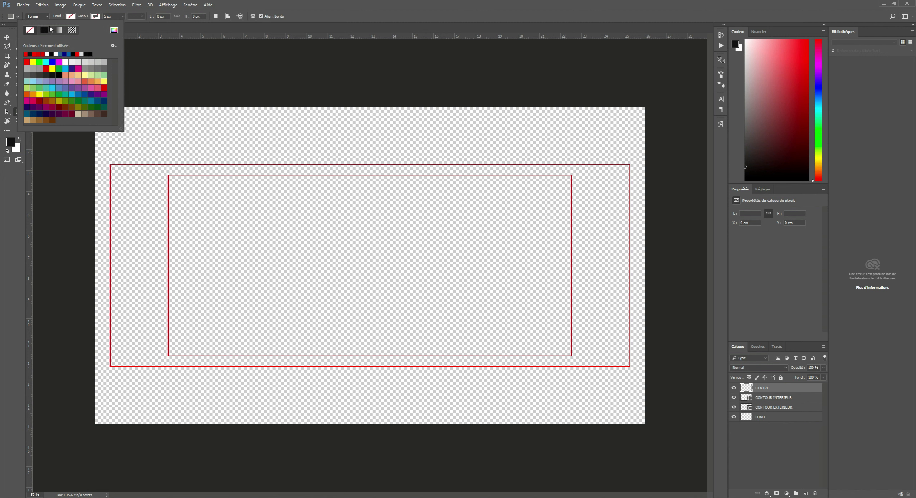
click(44, 30)
click(30, 54)
click(330, 13)
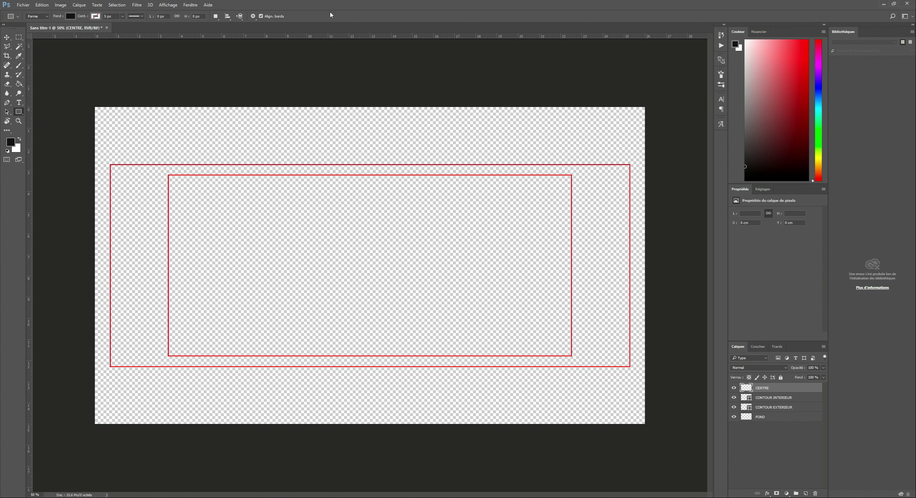
Step: Draw a fixed-size vertical bar of 0,1 × 8,6 cm near the middle of the inner rectangle on the CENTRE layer
click(253, 16)
click(264, 39)
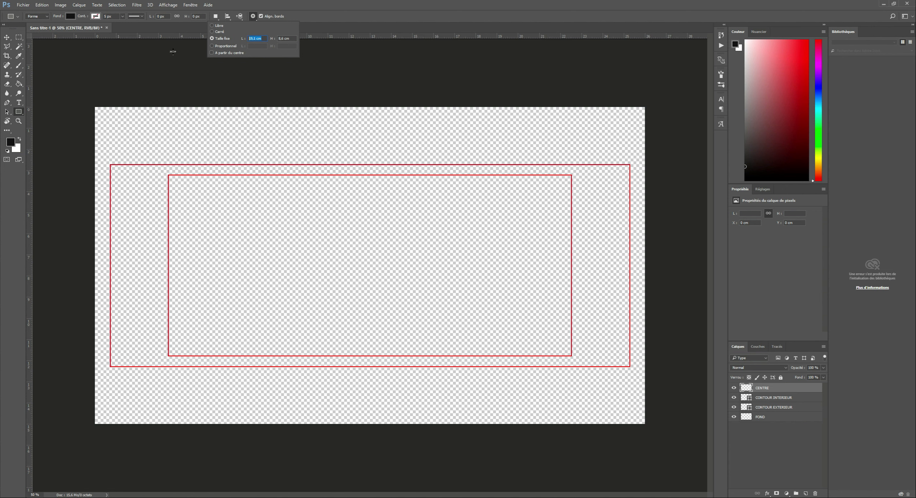
text(0,1)
click(292, 39)
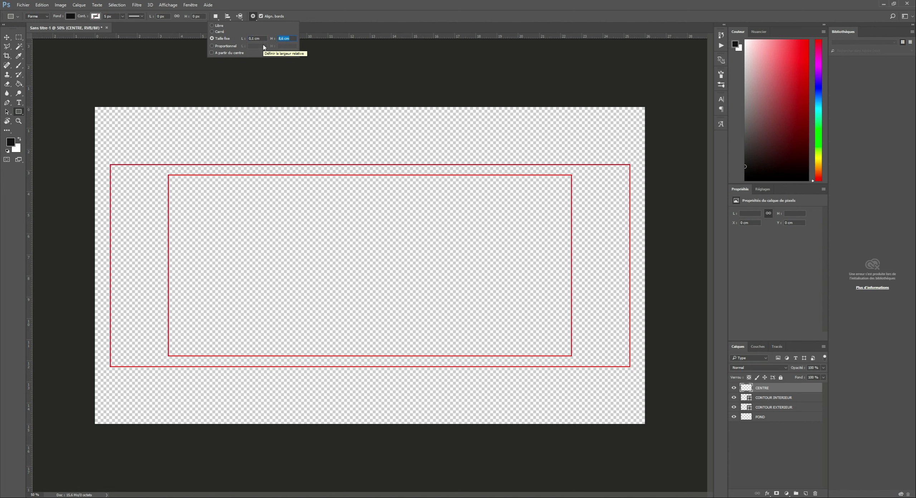
key(Return)
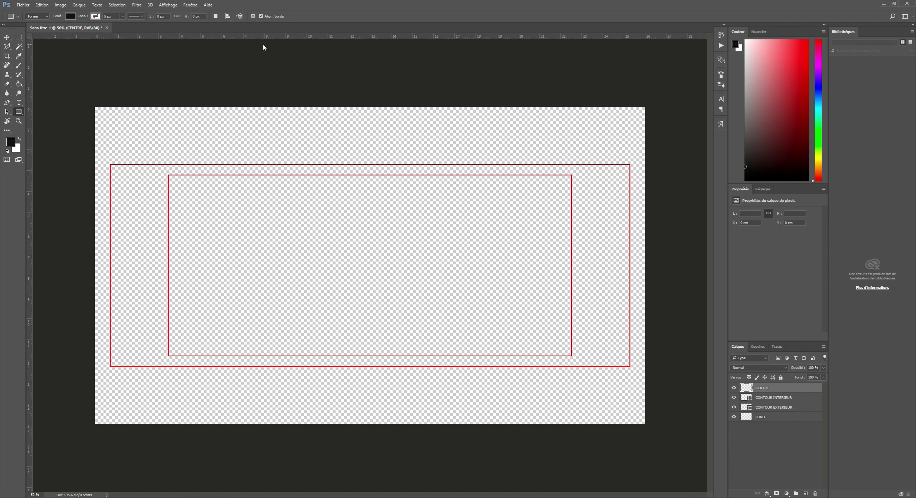
drag(351, 207, 349, 175)
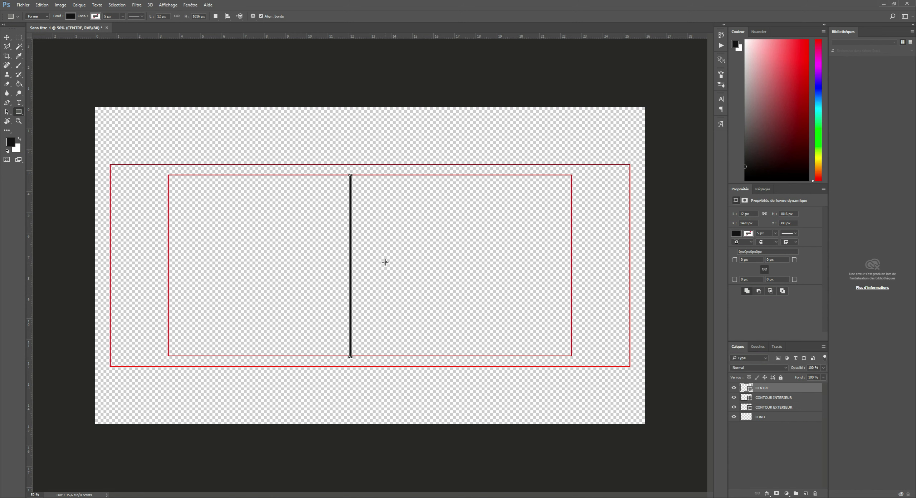
Step: Centre the black bar on the whole canvas and clear the selection
click(5, 38)
key(ctrl+a)
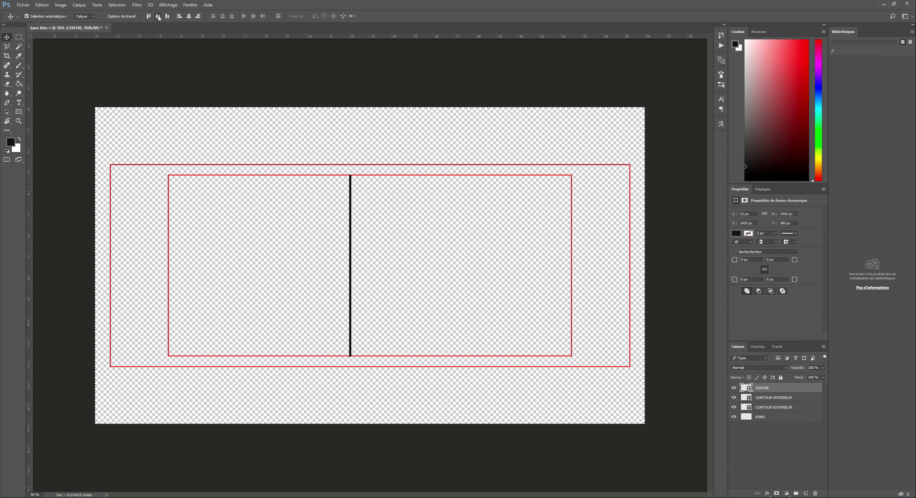
click(189, 16)
key(ctrl+d)
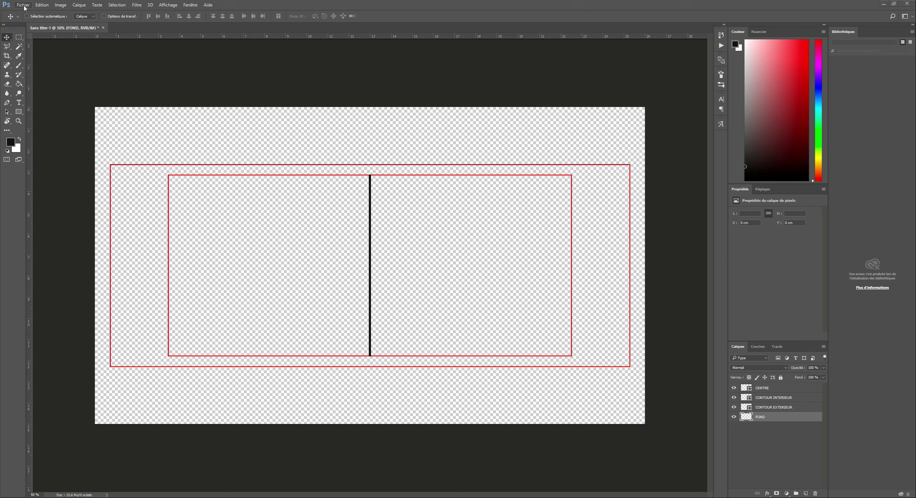
Step: Open IMAGE -1 from the TUTO folder, assigning it the Adobe RGB (1998) working profile
click(23, 5)
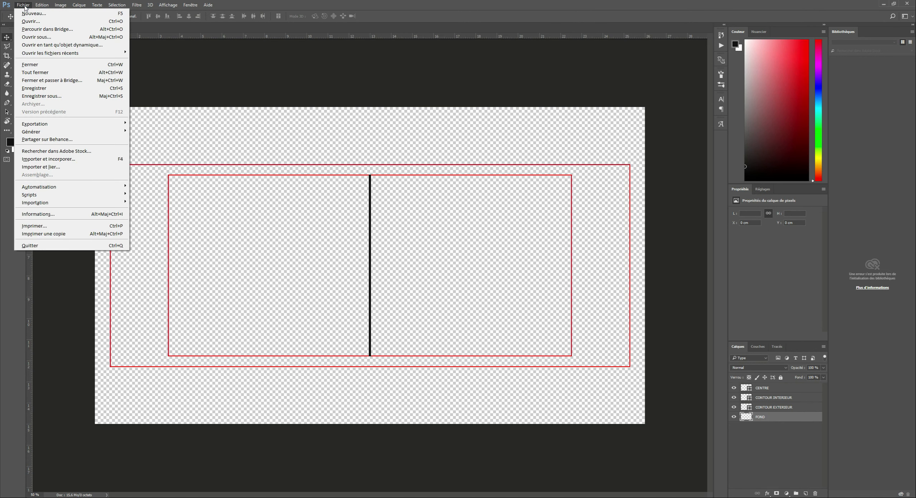
click(31, 21)
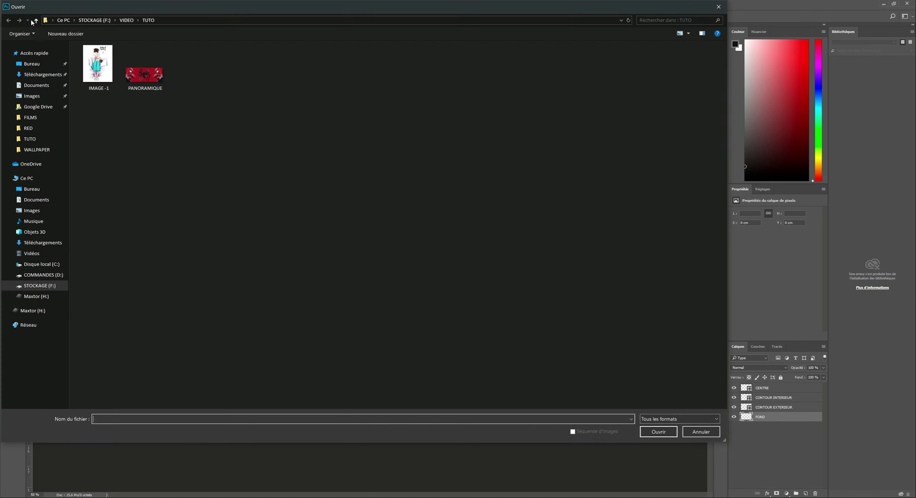
click(86, 66)
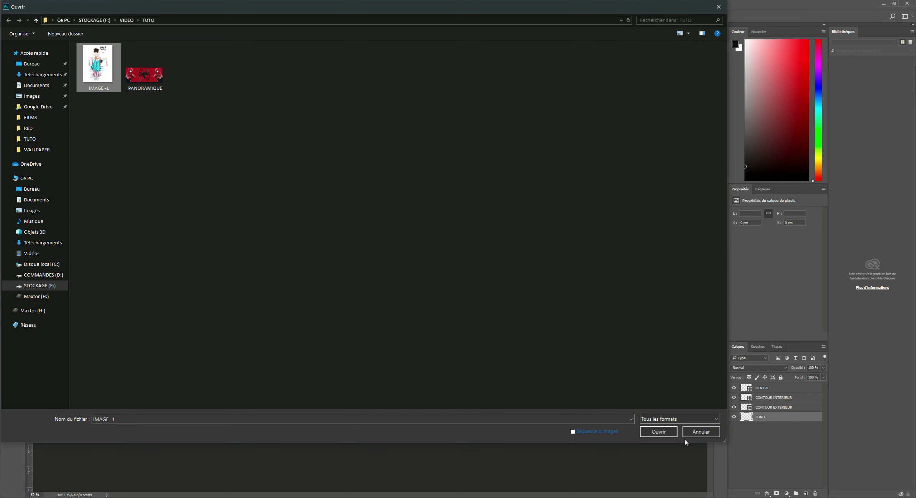
click(662, 432)
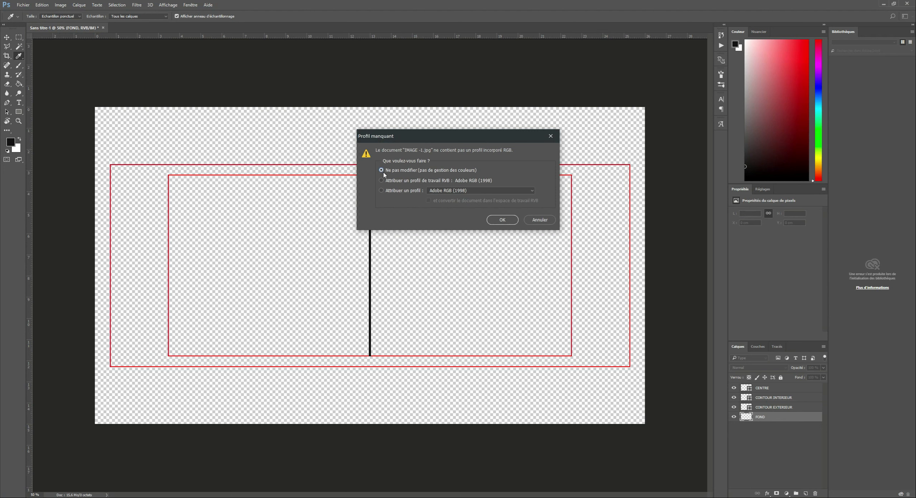
click(428, 182)
click(503, 220)
key(v)
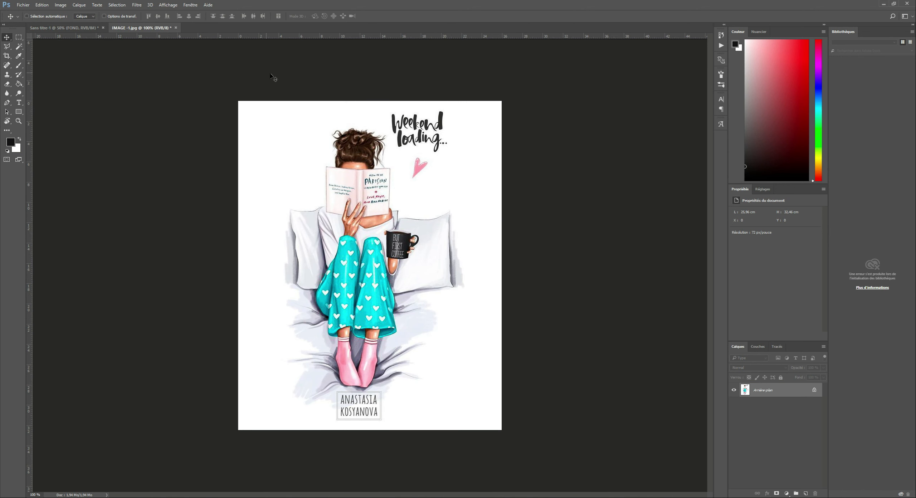
Step: Copy the illustration into the template above the FOND layer, close its source file, and place it in the left half of the inner rectangle
drag(166, 30, 124, 319)
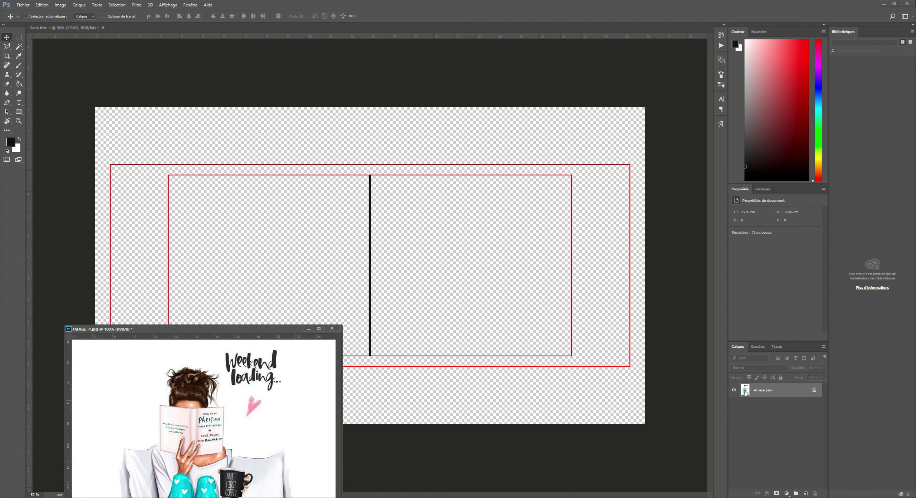
drag(745, 392, 286, 282)
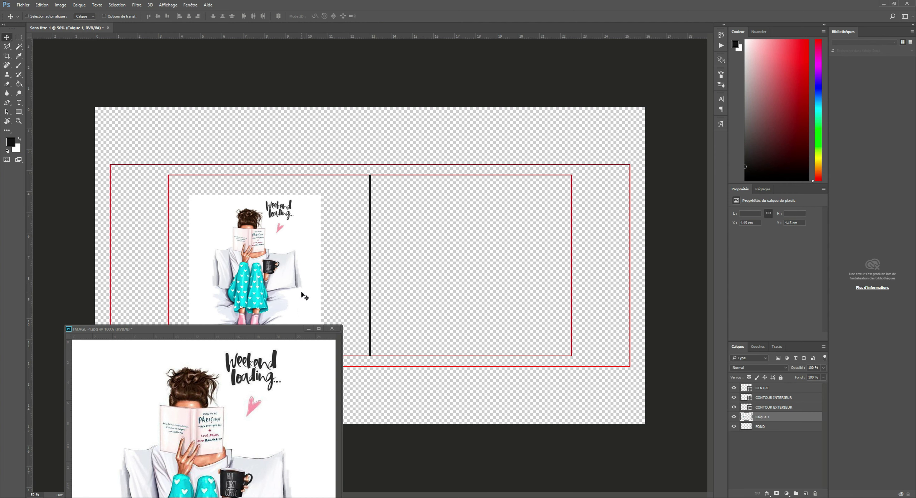
click(332, 328)
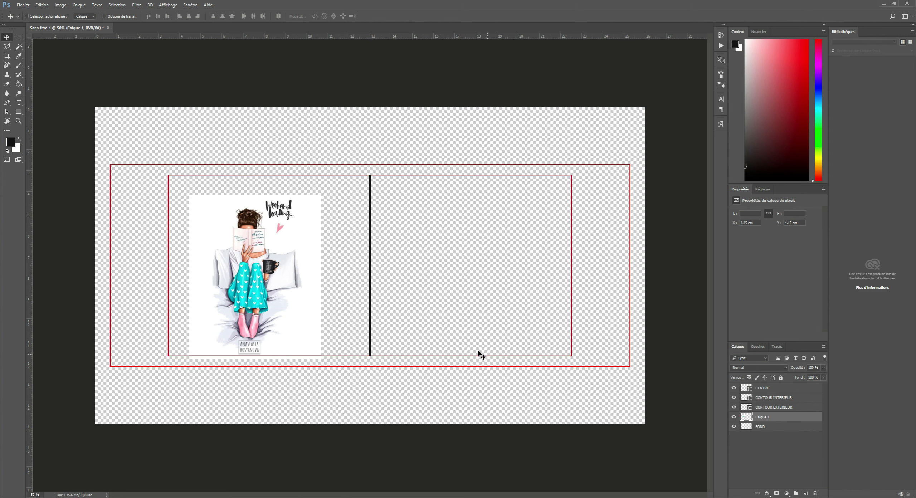
drag(286, 273, 303, 260)
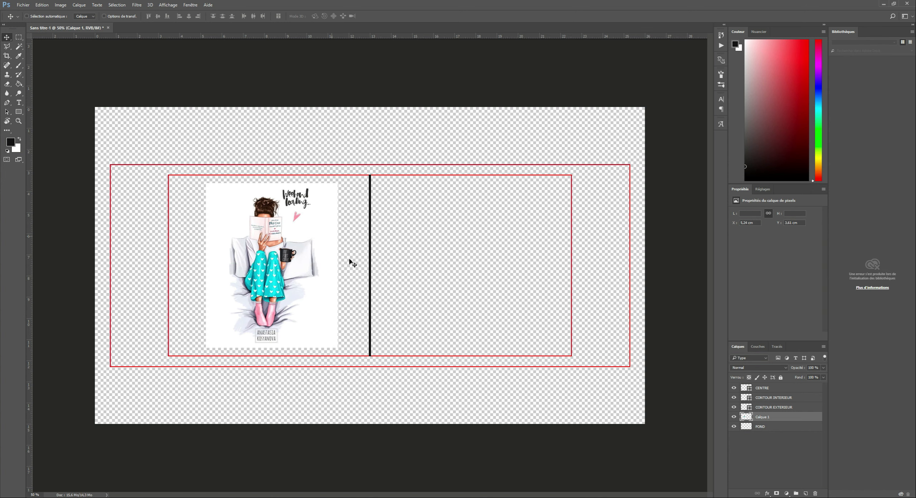
Step: Scale the illustration proportionally to about 110 % so it fills the inner rectangle's height in the left half
click(44, 6)
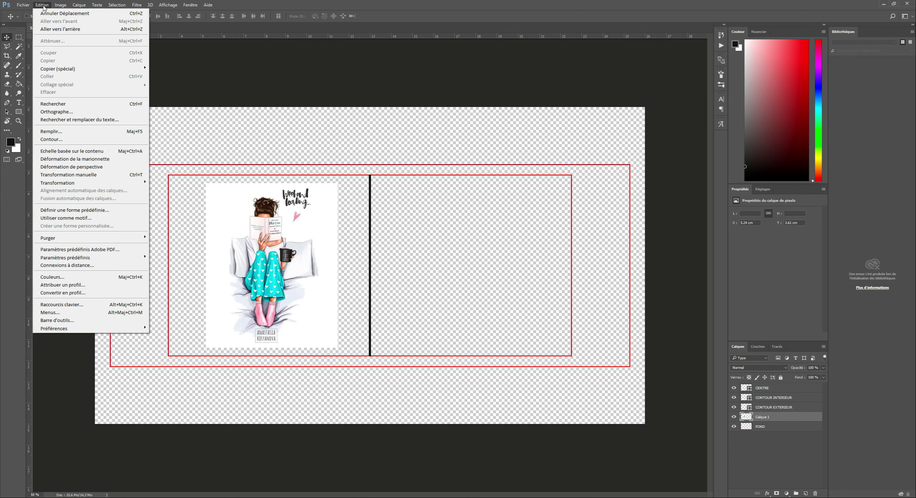
mouse_move(123, 185)
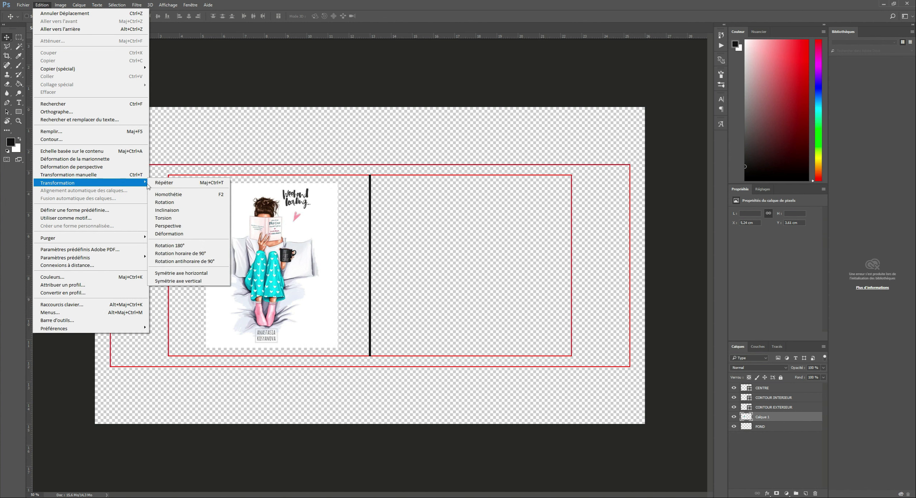
click(199, 195)
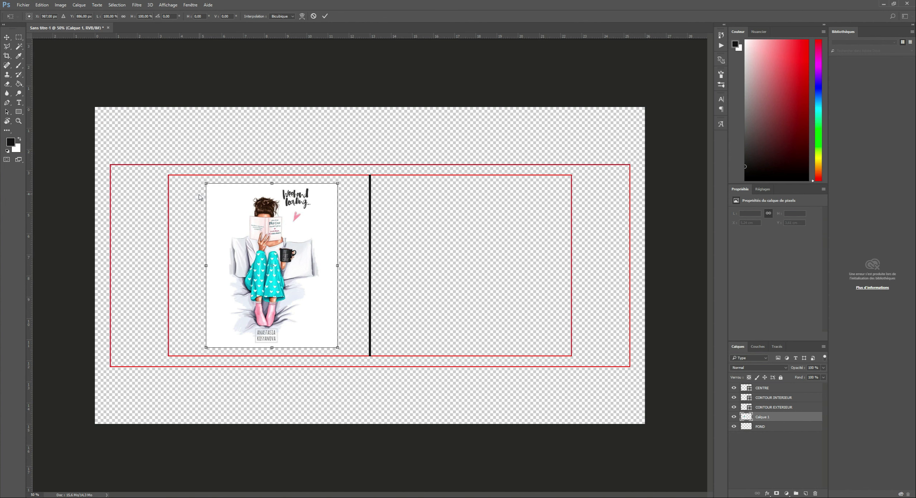
click(123, 17)
drag(206, 183, 197, 175)
drag(340, 348, 344, 356)
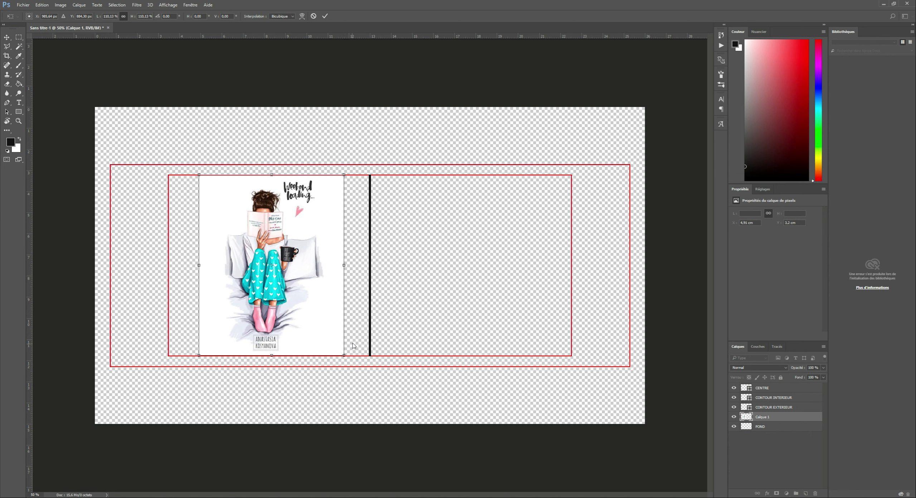
click(324, 16)
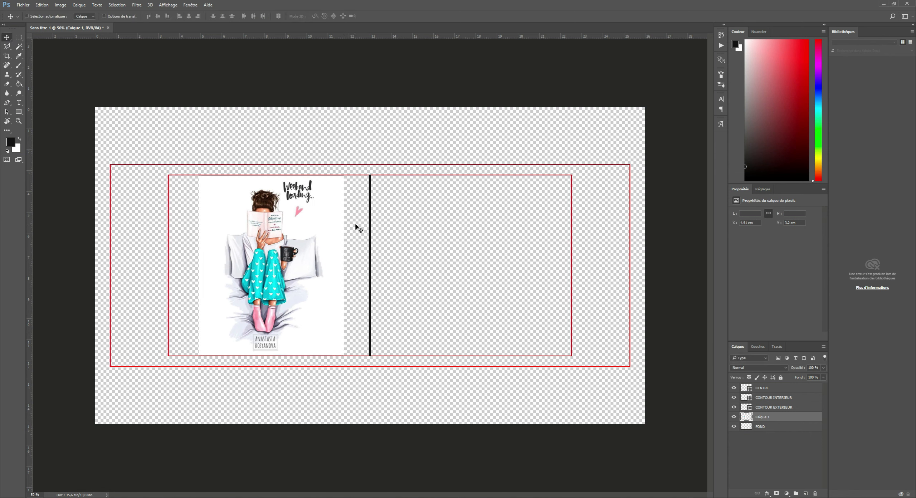
drag(285, 268, 285, 261)
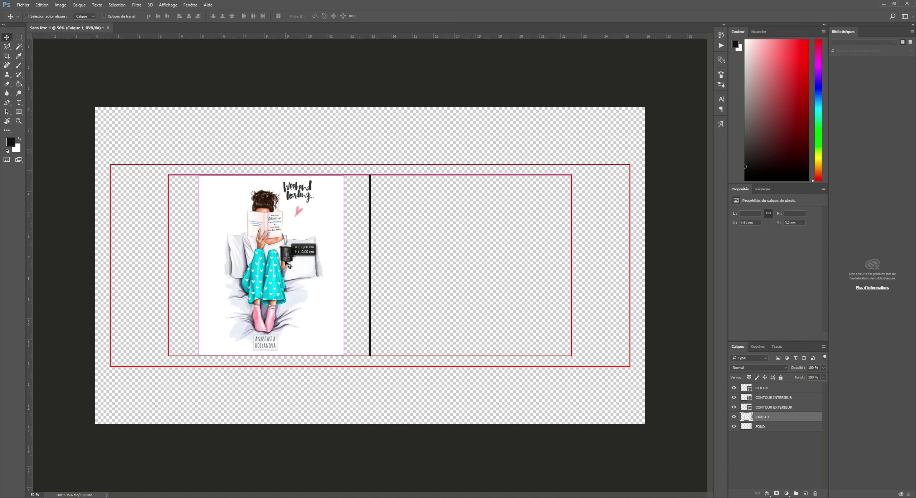
drag(285, 261, 286, 262)
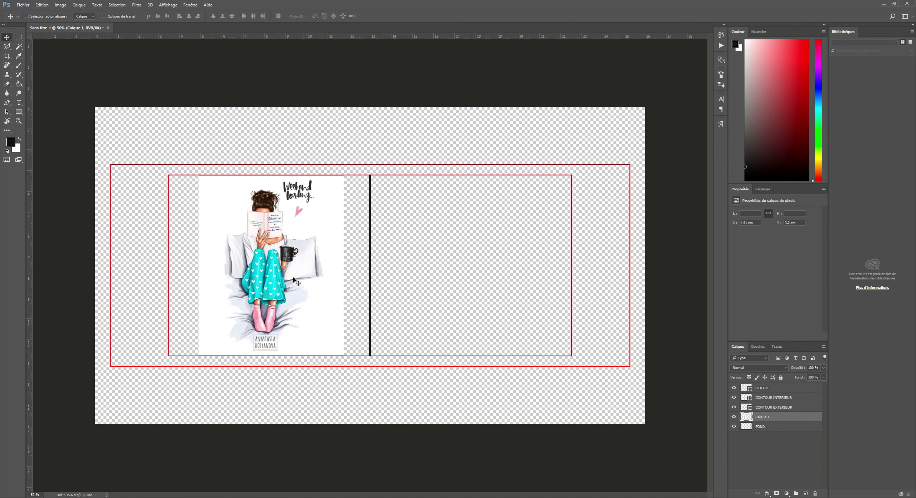
Step: Duplicate the Calque 1 layer and move the copy into the right half of the inner rectangle
right_click(762, 419)
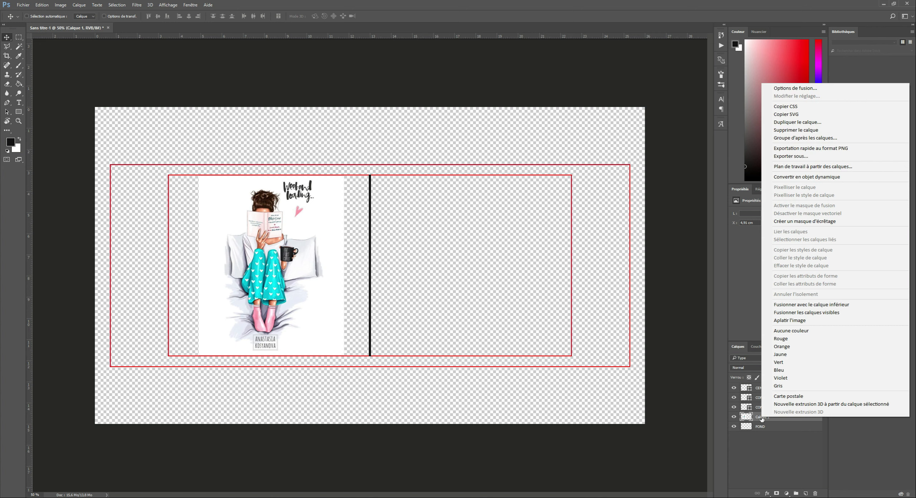
click(810, 126)
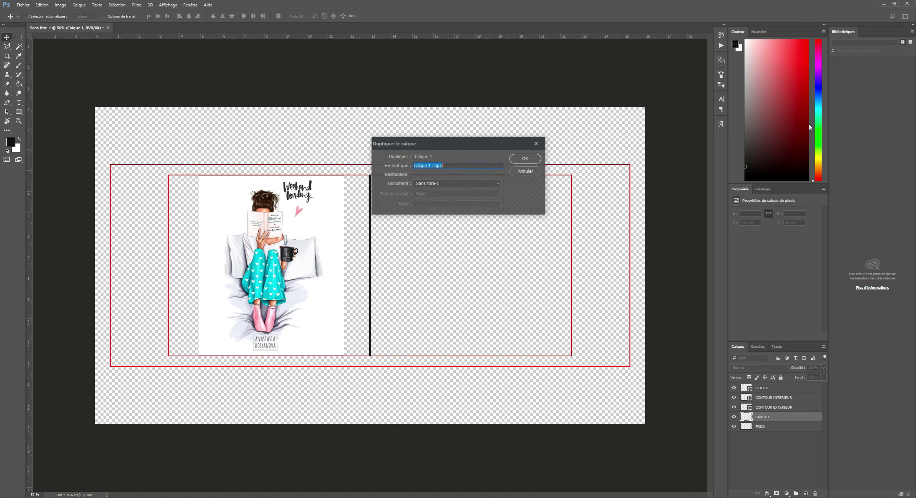
click(526, 160)
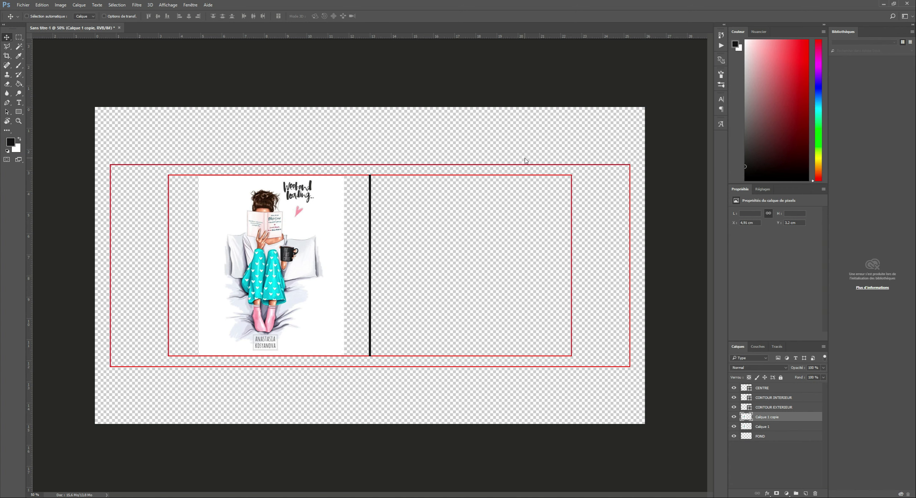
drag(274, 233, 472, 237)
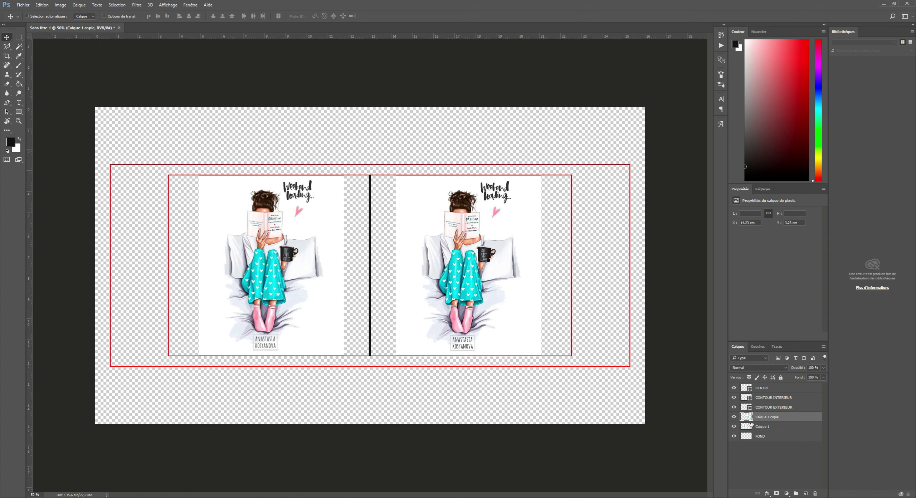
Step: Hide both illustration layers and open PANORAMIQUE from the TUTO folder, converting its colours to the working space
drag(734, 426, 734, 417)
click(23, 4)
click(30, 21)
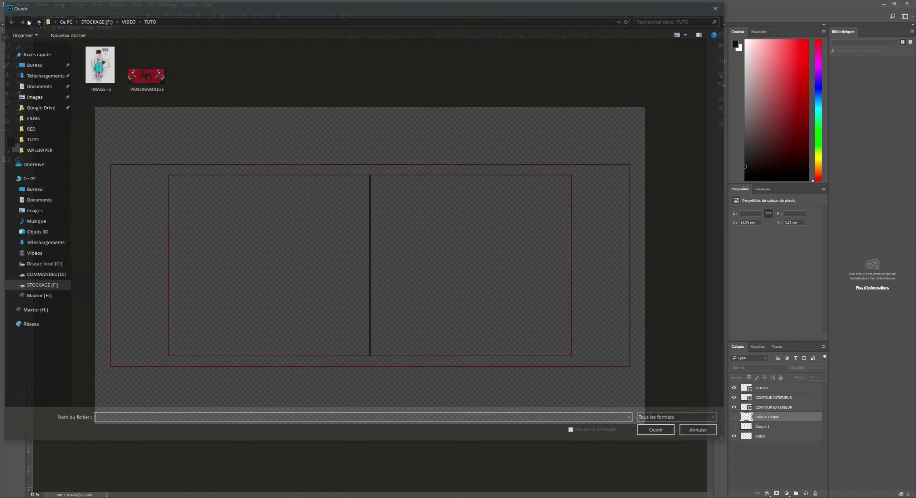
click(140, 74)
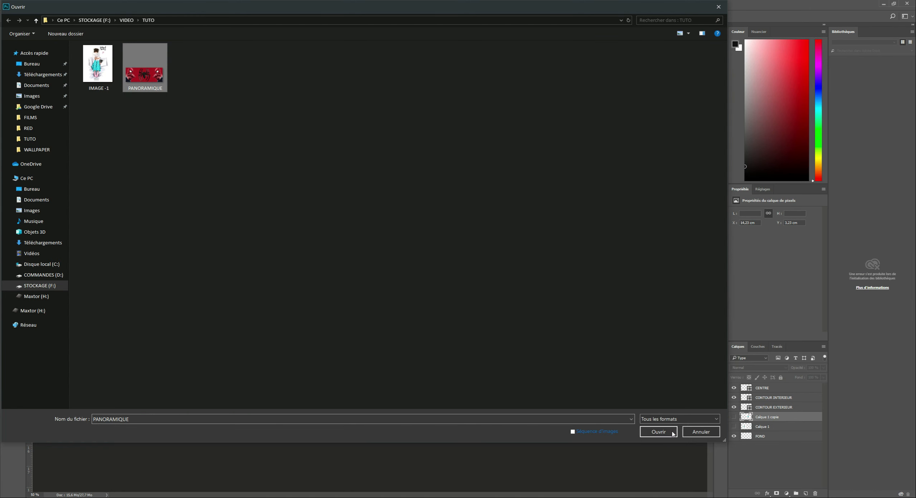
click(659, 431)
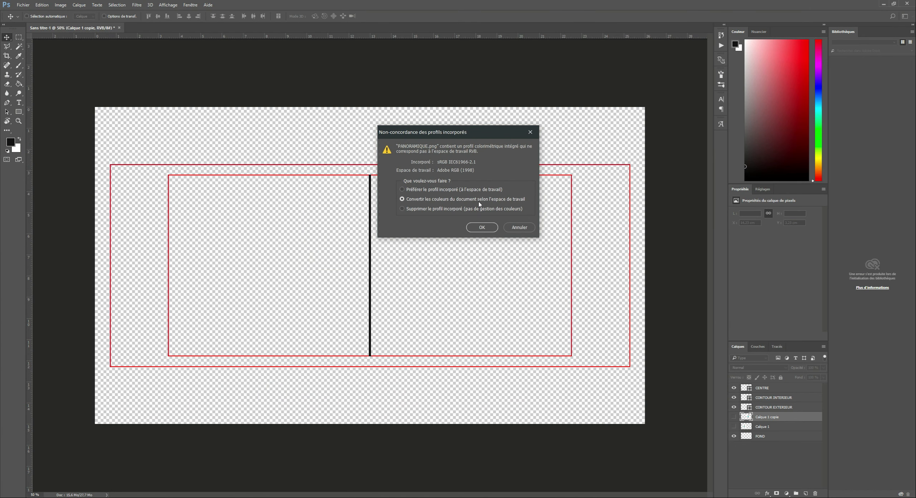
click(484, 229)
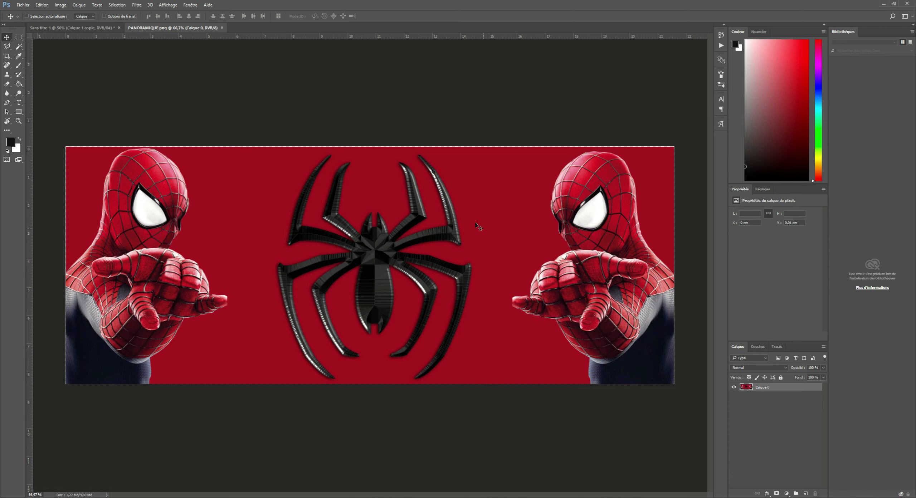
Step: Copy the panoramic image into the template, close its source file, and align the image with the inner rectangle's bottom edge
drag(157, 26, 94, 349)
drag(745, 389, 371, 285)
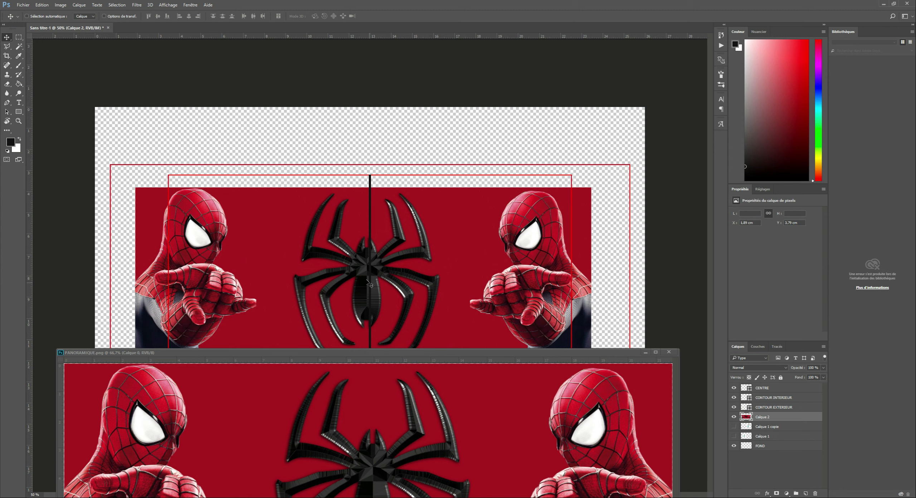
click(669, 352)
drag(449, 272, 457, 263)
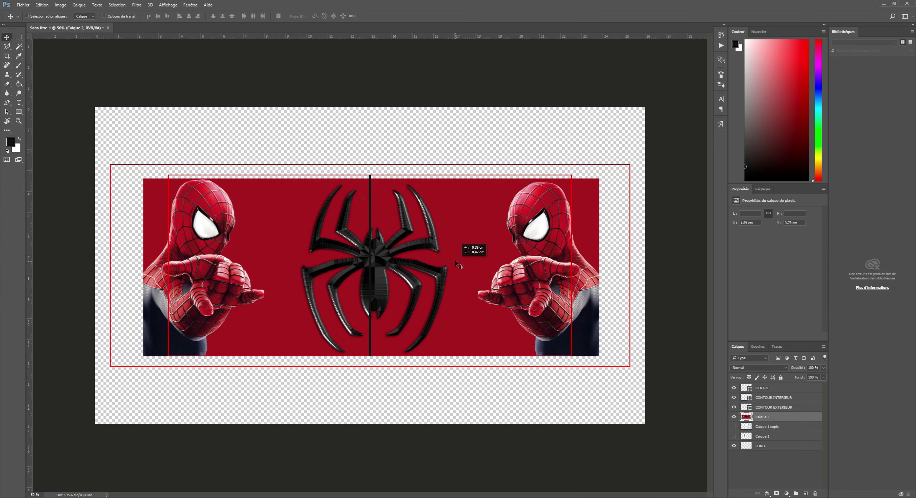
Step: Scale the panoramic image proportionally to about 88 % so its width fits inside the inner rectangle
click(43, 5)
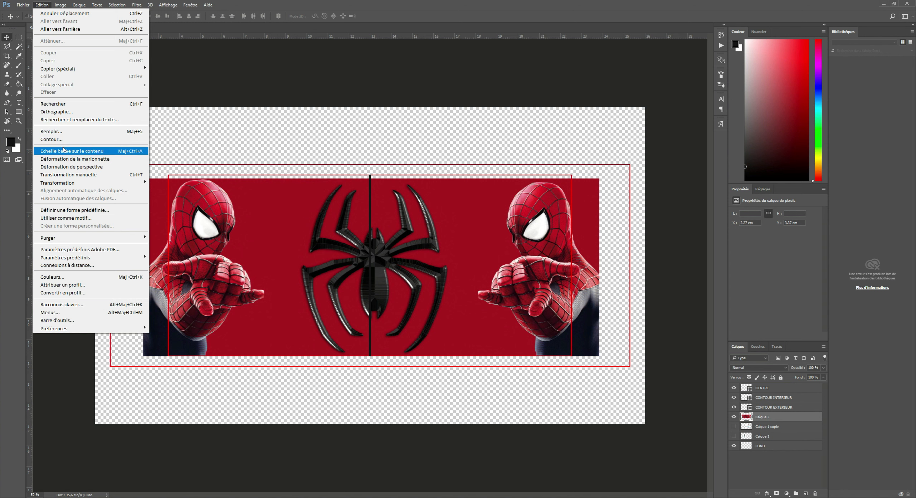
mouse_move(86, 185)
click(175, 194)
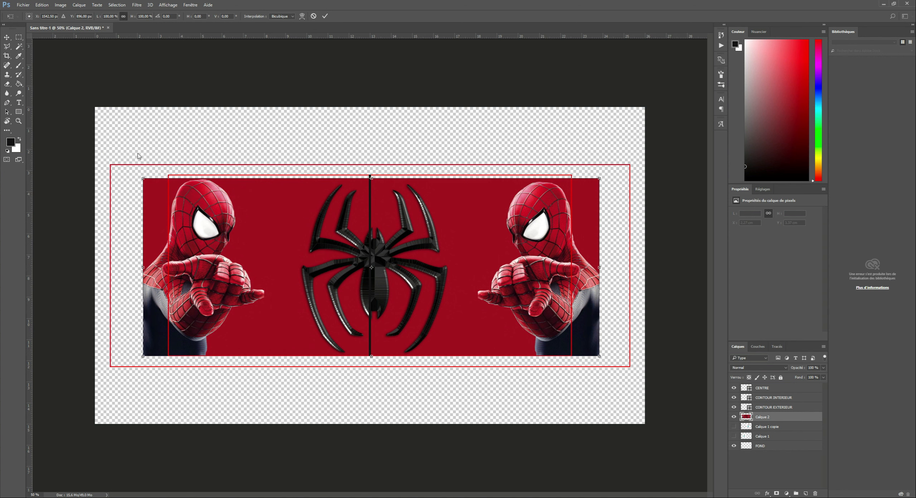
drag(143, 178, 174, 186)
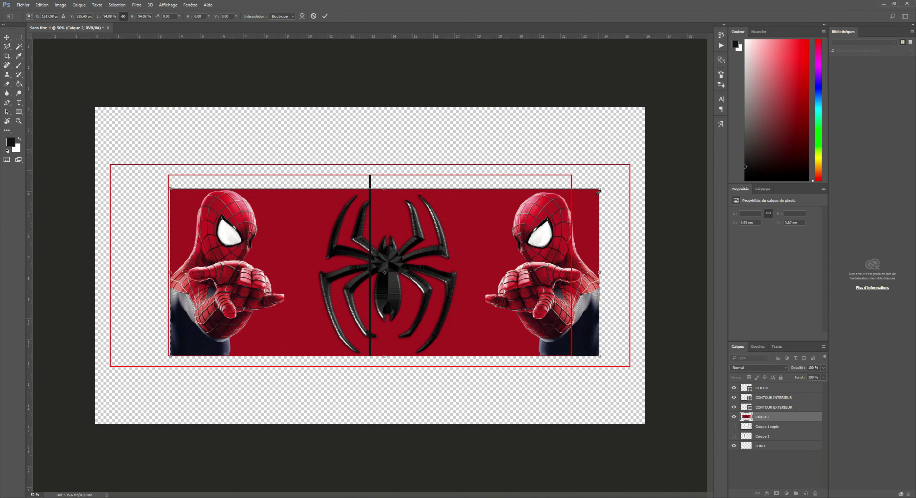
drag(603, 189, 574, 206)
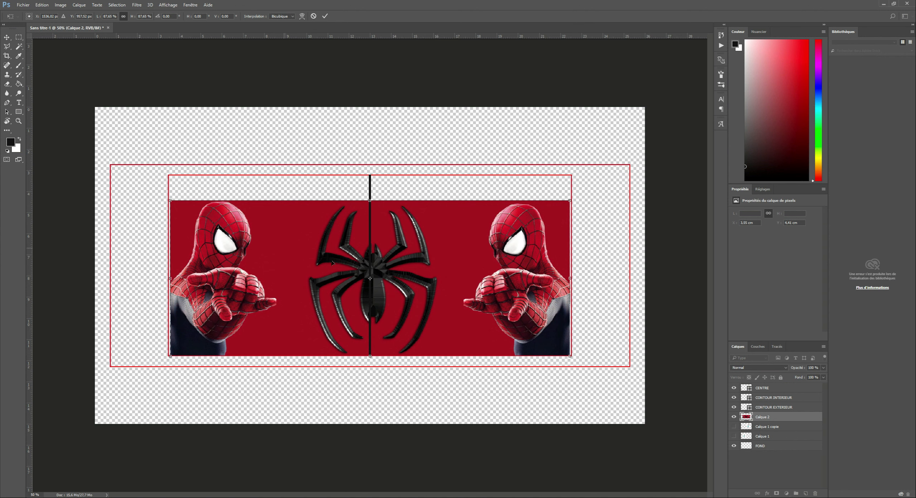
click(325, 16)
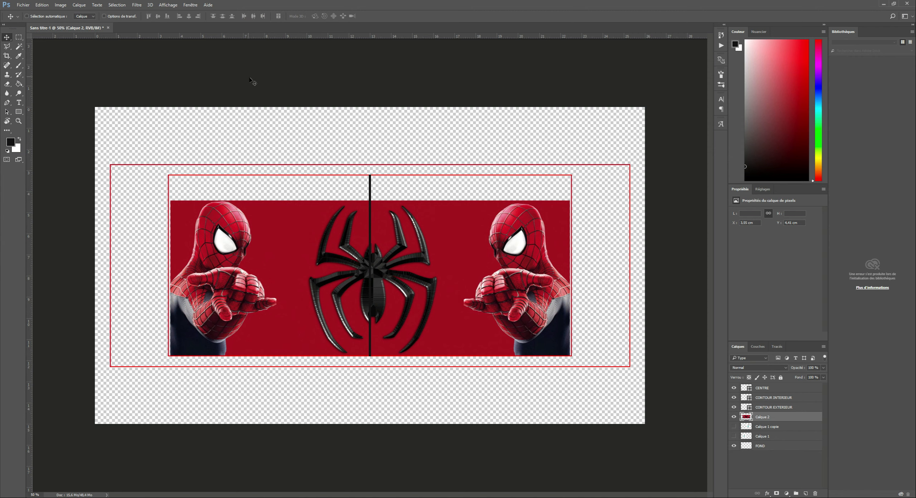
Step: Centre the panoramic image vertically and horizontally on the canvas, and clear the selection
key(ctrl+a)
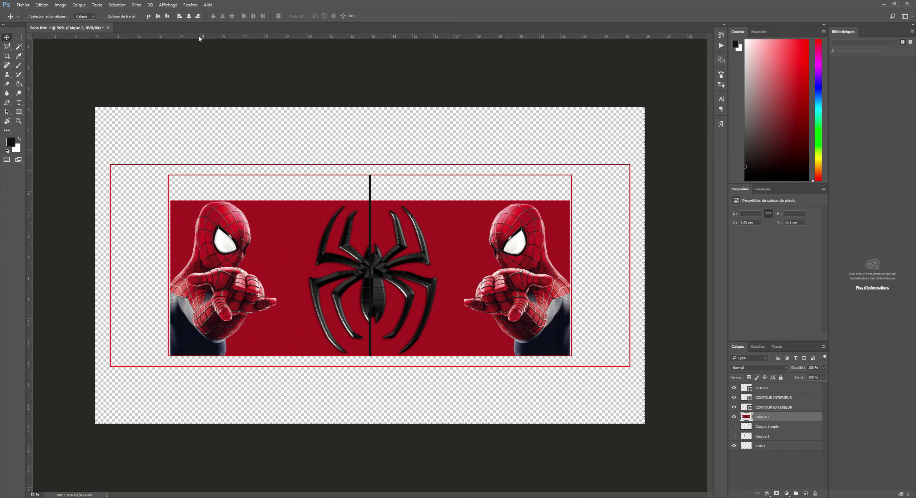
click(157, 16)
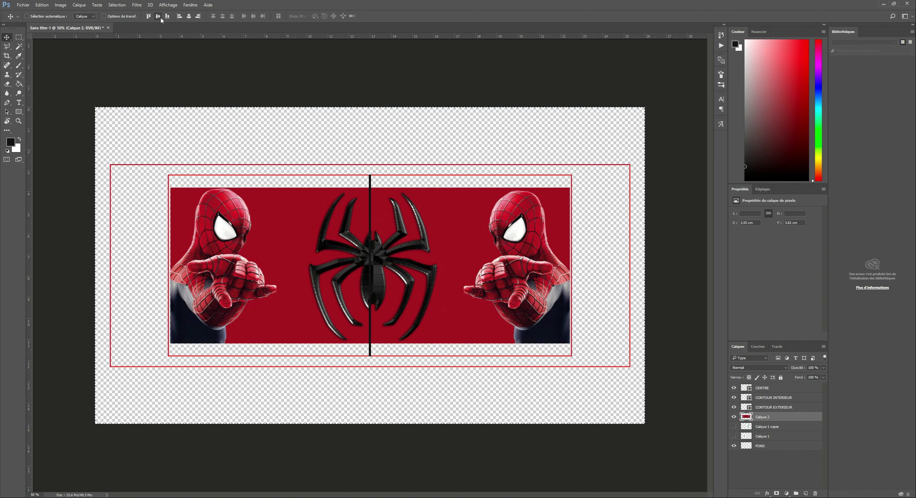
click(191, 16)
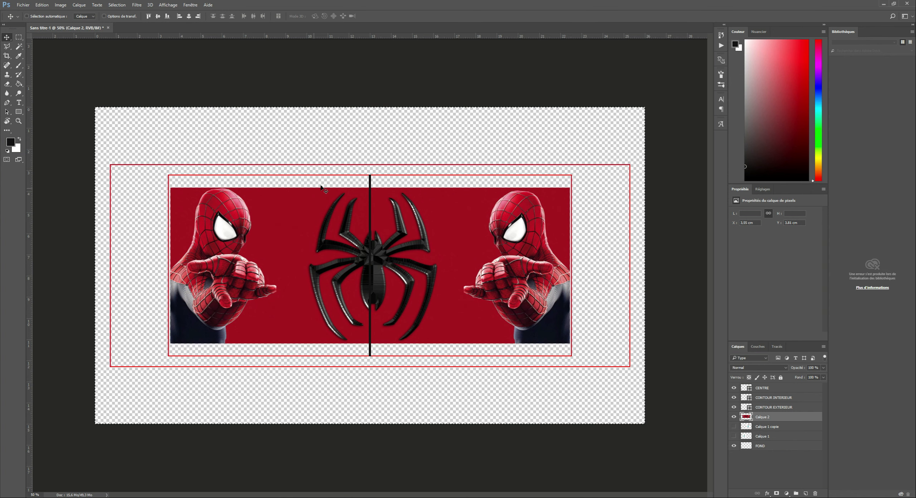
key(ctrl+d)
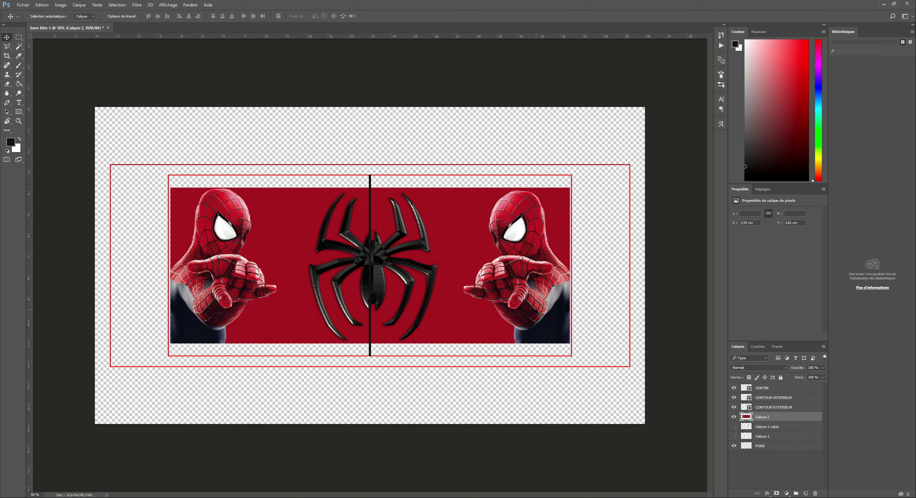
Step: Show both illustration layers and hide the Calque 2, CONTOUR INTERIEUR and CENTRE layers, keeping only the outer contour as a guide
click(734, 417)
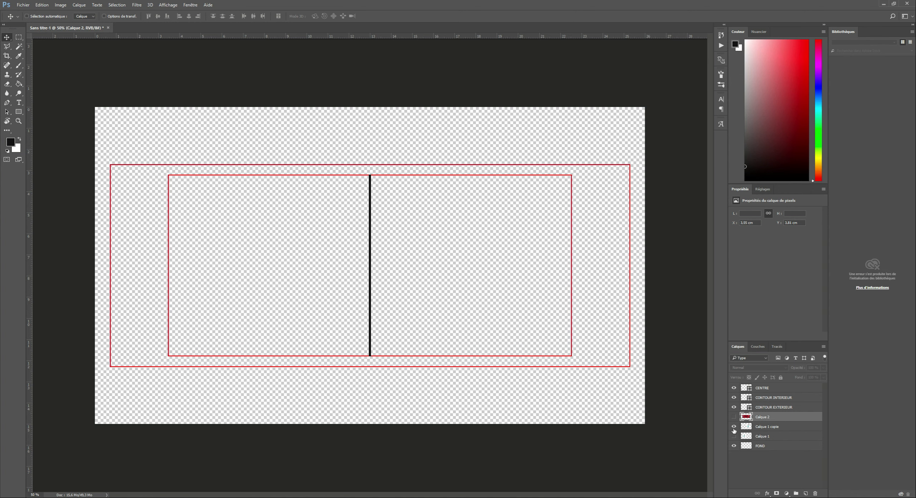
click(733, 436)
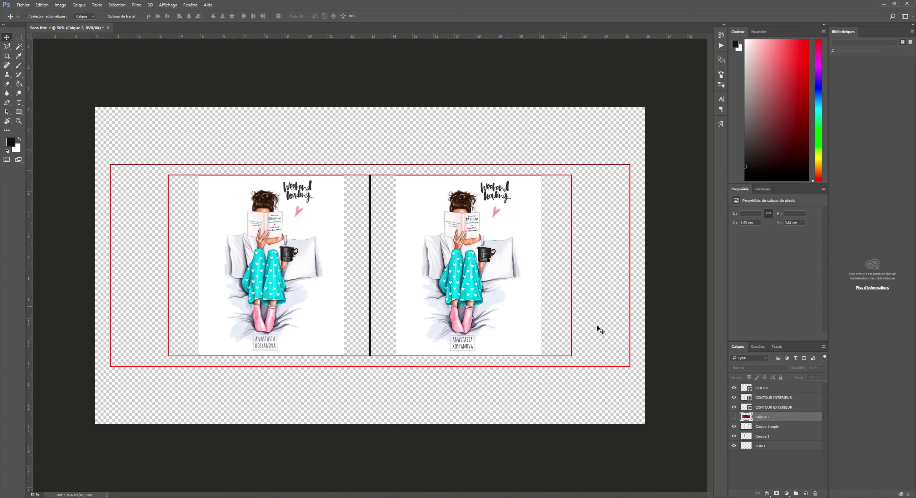
click(734, 399)
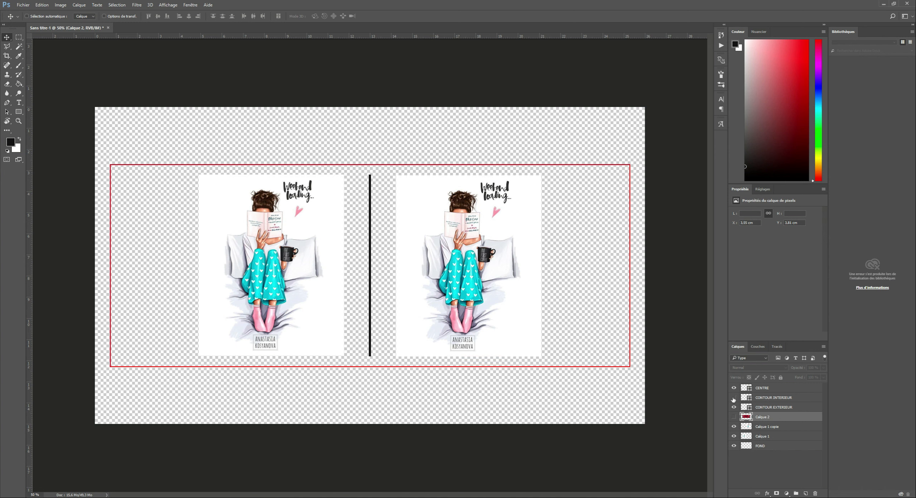
click(734, 388)
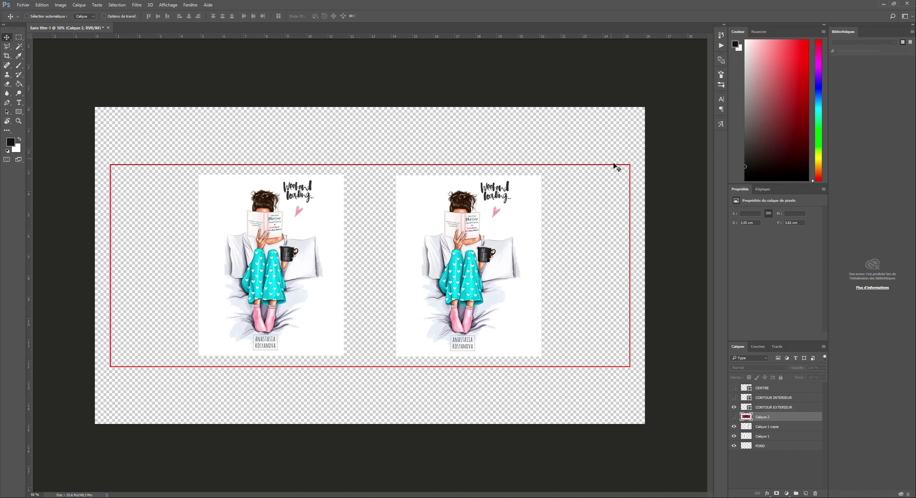
Step: Preview the print layout in landscape orientation, and leave the print settings without printing
click(22, 5)
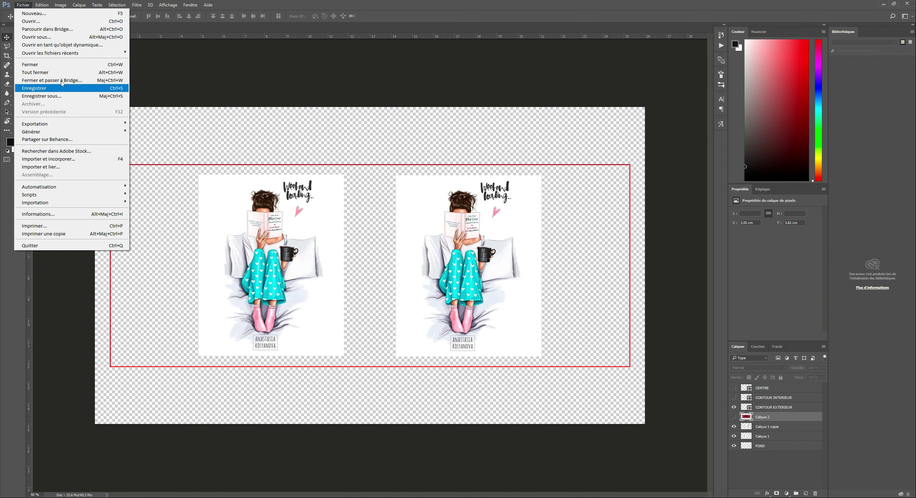
click(86, 227)
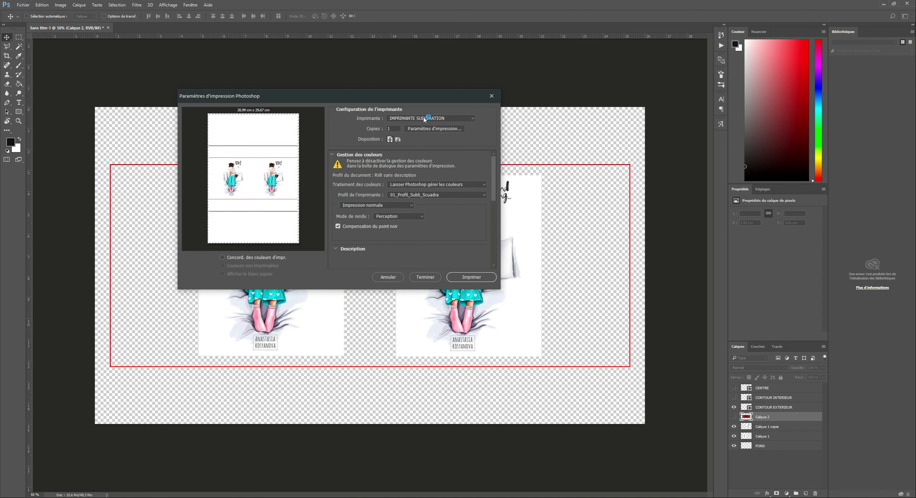
click(398, 139)
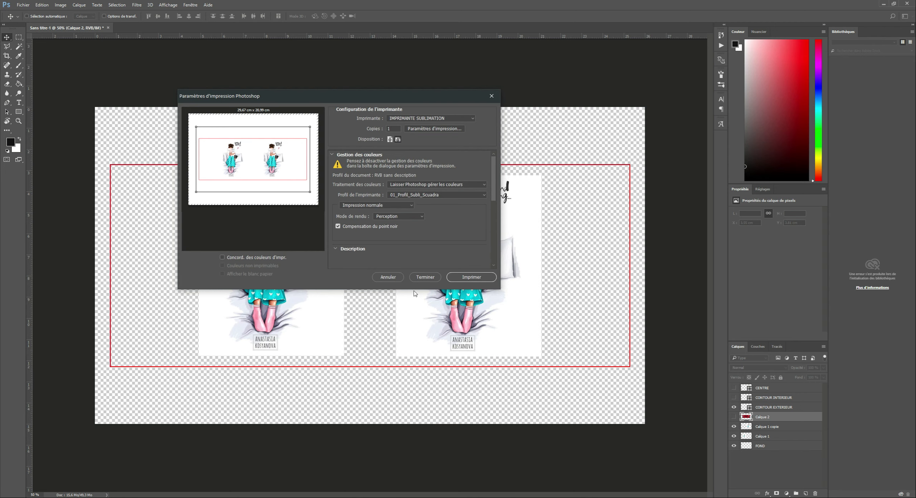
click(387, 277)
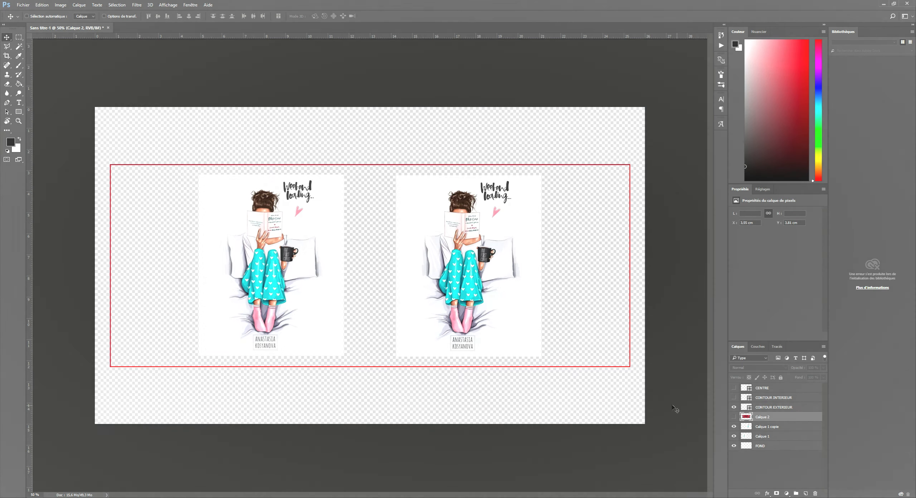